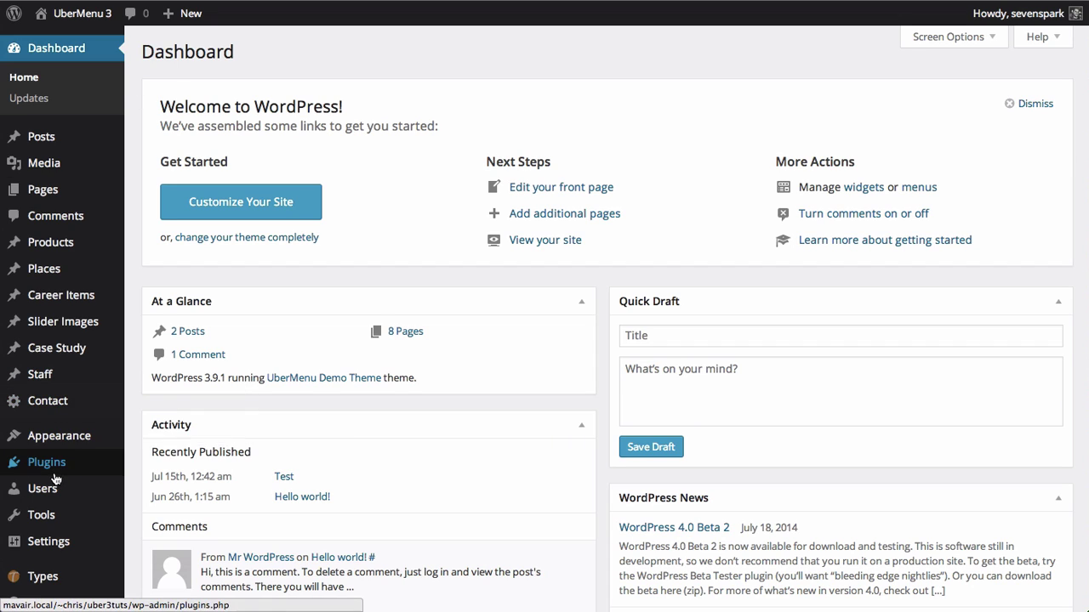
Attach ubermenu-3.0-rc-4.zip from Finder to the Add Plugins upload form.
mouse_move(67, 469)
click(157, 487)
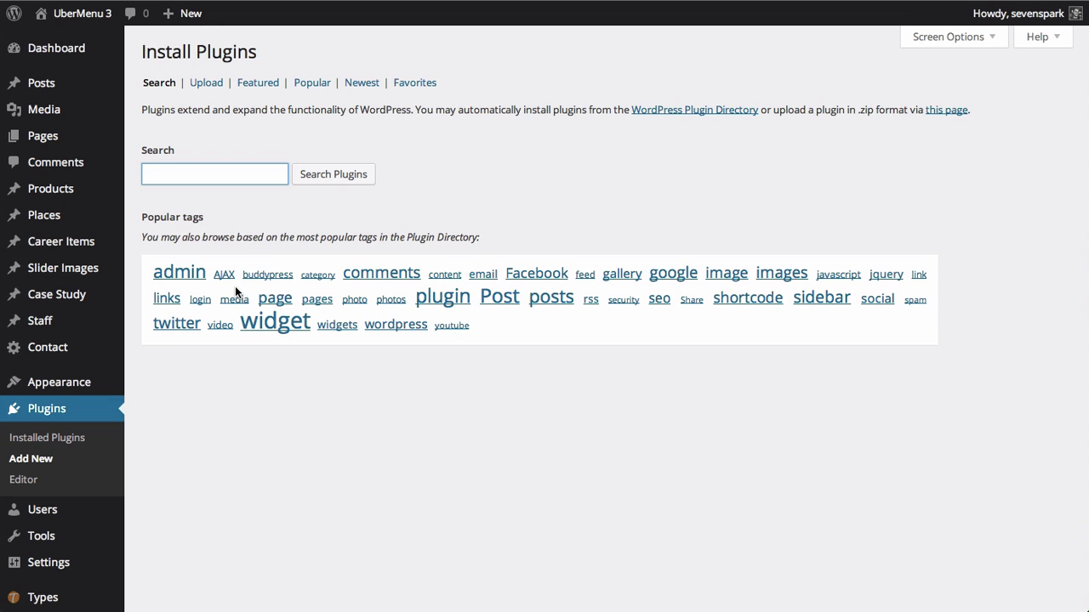
click(206, 82)
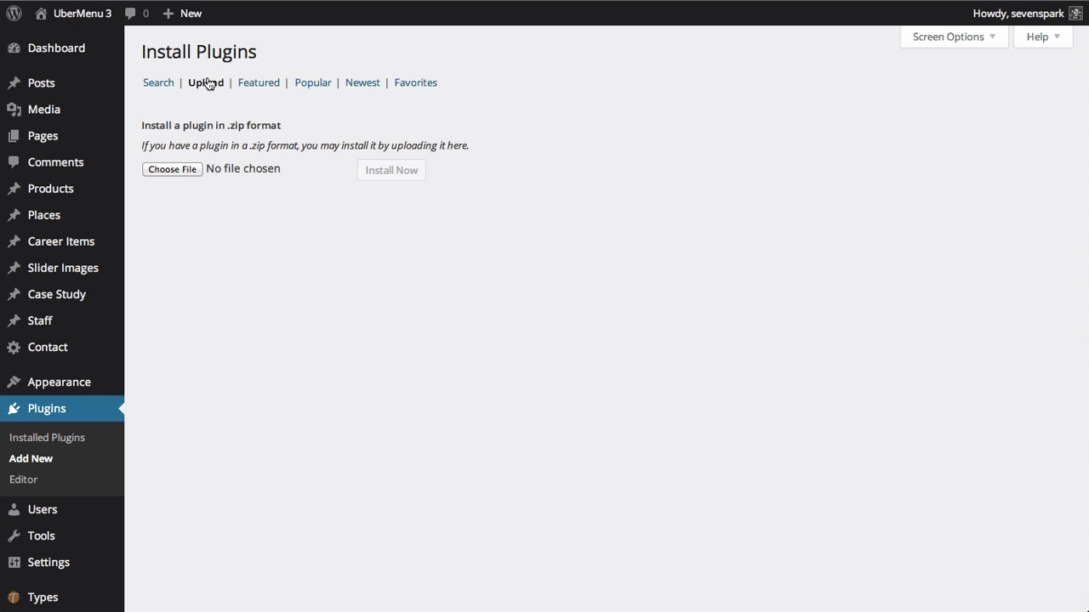
key(super+Tab)
key(super+Tab)
key(super+Tab)
key(super+Tab)
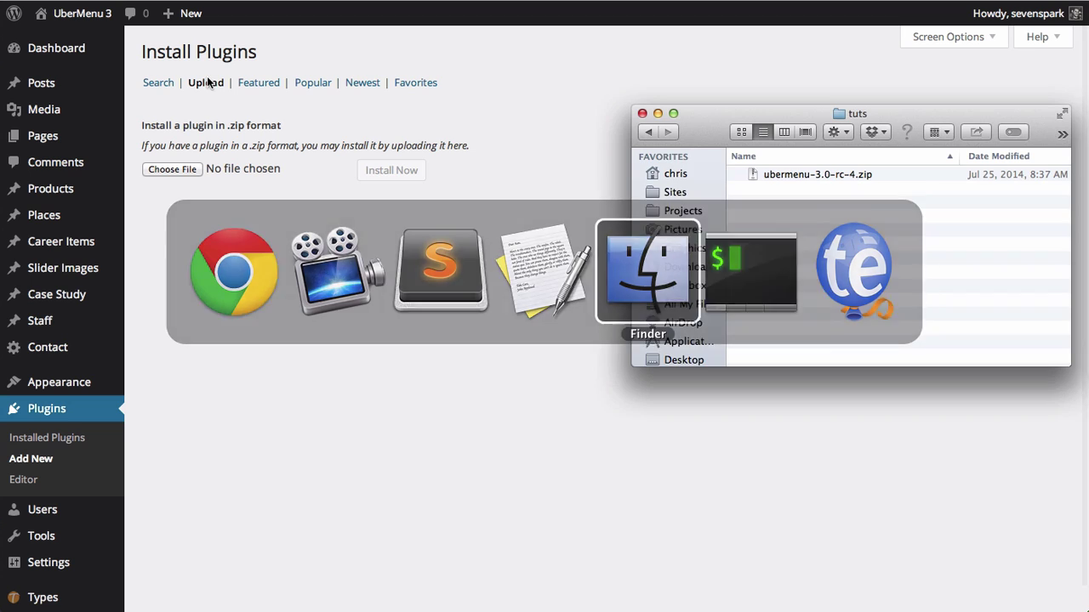
drag(795, 177, 190, 168)
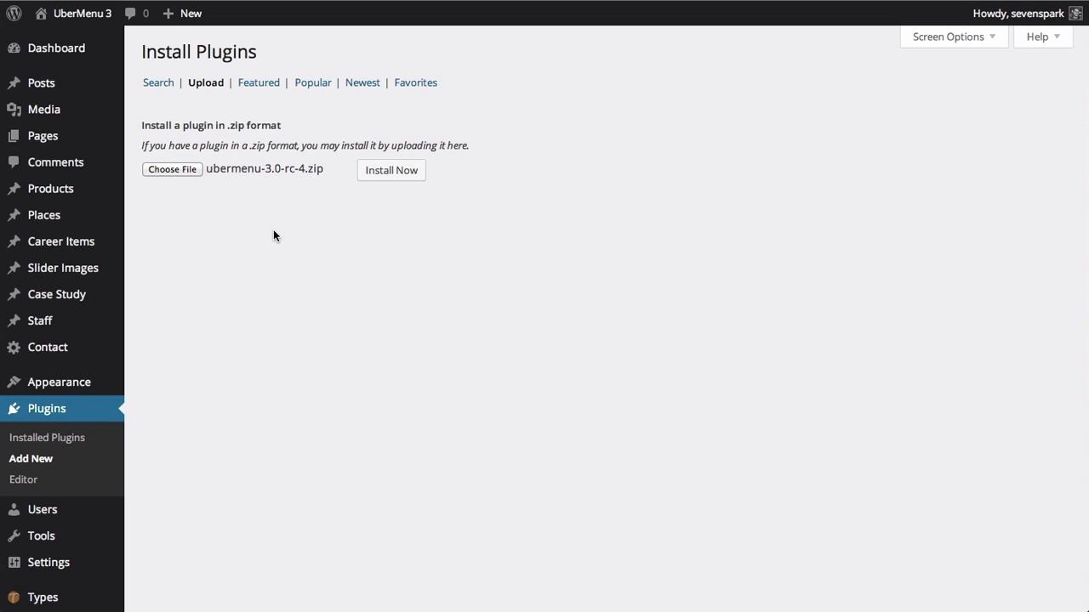
Install the uploaded UberMenu 3 zip and activate the plugin.
click(389, 171)
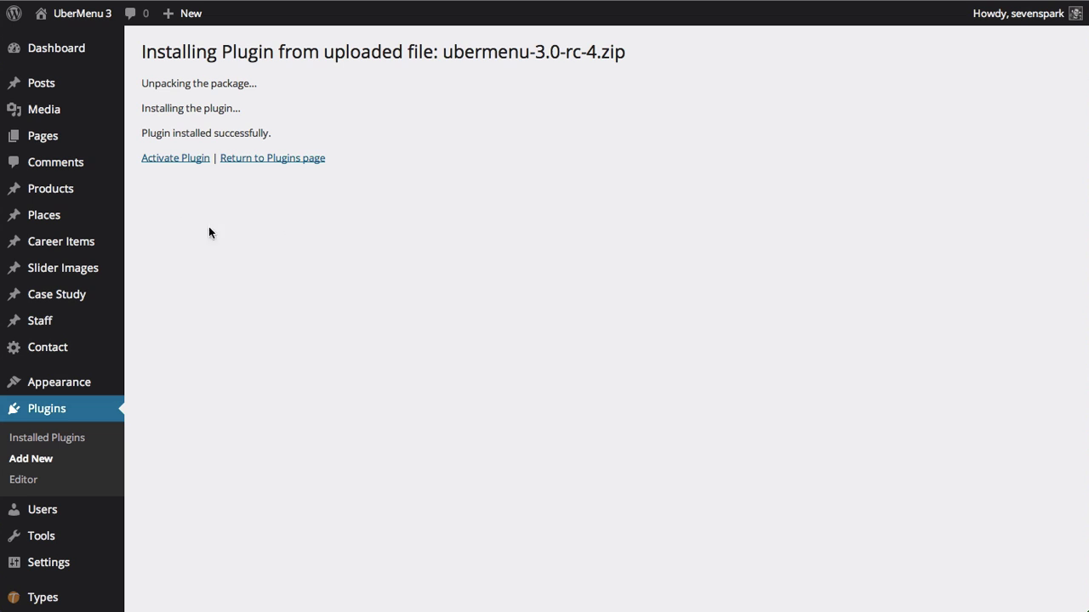
click(176, 162)
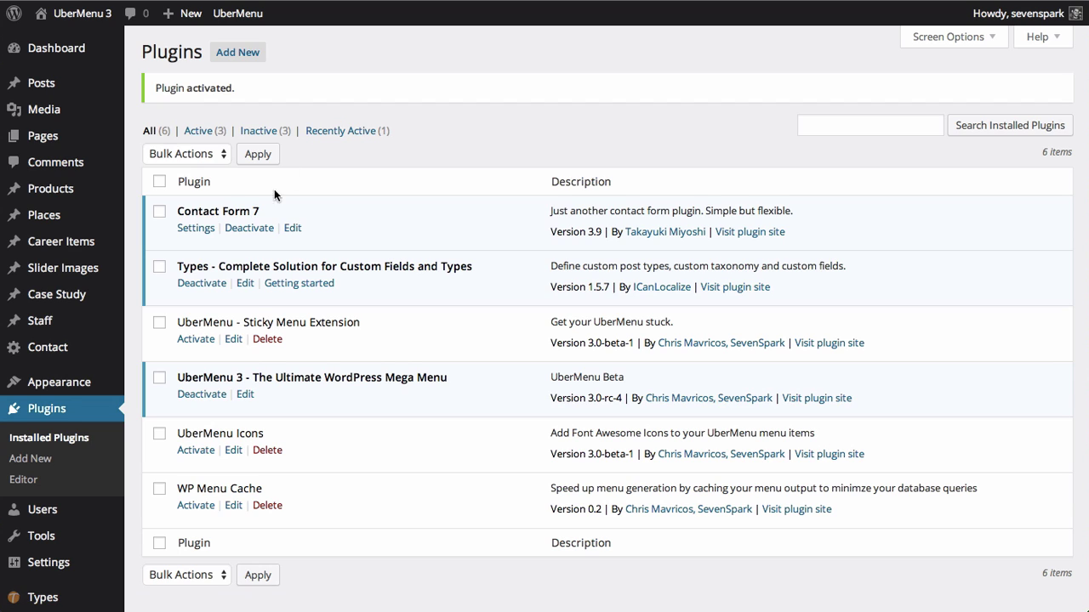
Create a new navigation menu named 'My new menu' under Appearance > Menus.
mouse_move(50, 377)
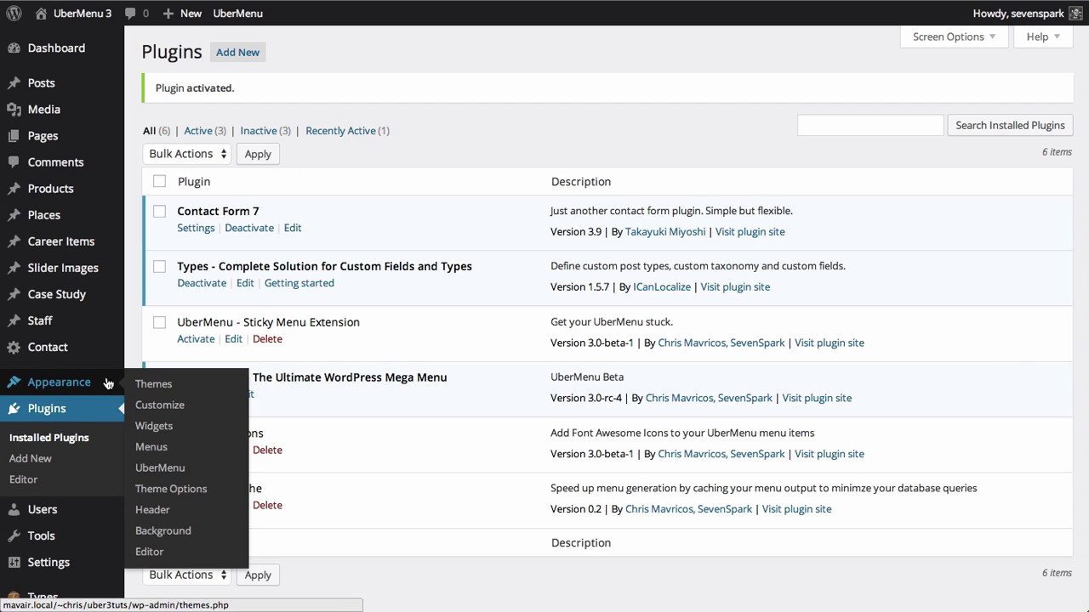
click(166, 449)
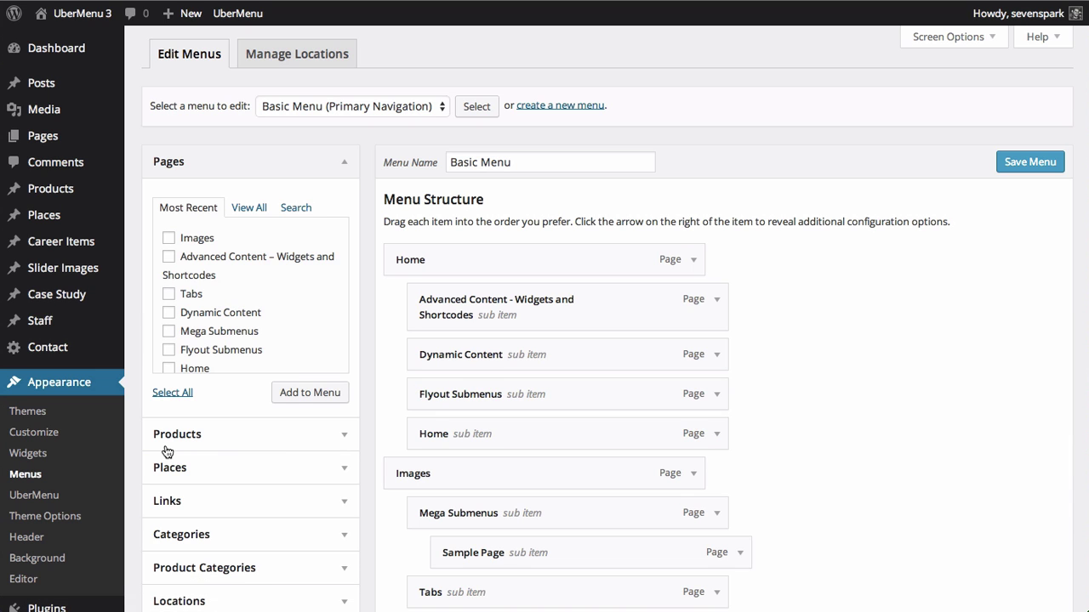
click(562, 106)
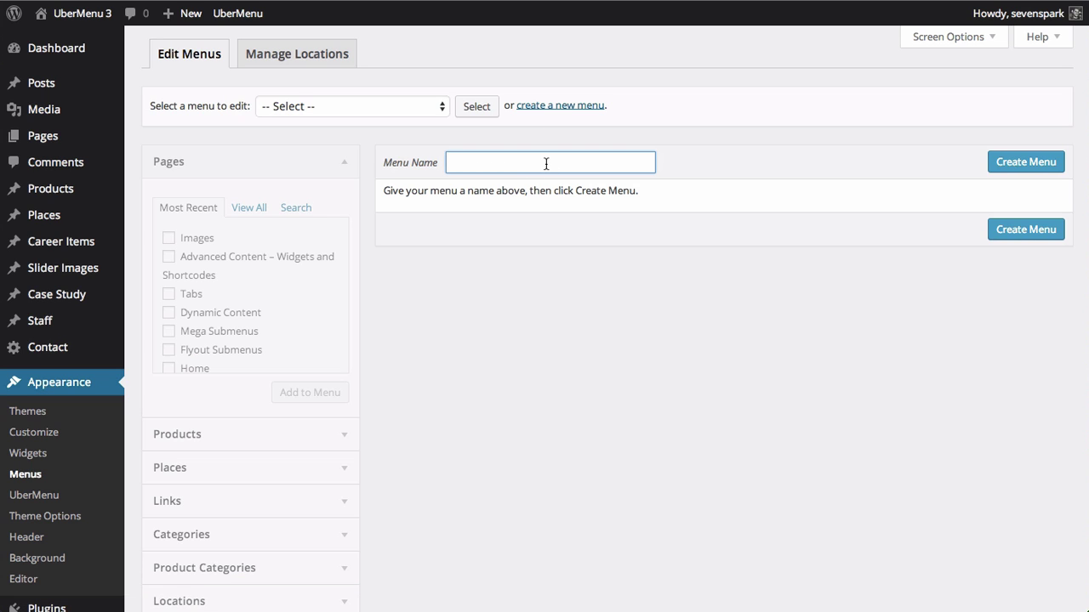
text(My new menu)
click(1009, 163)
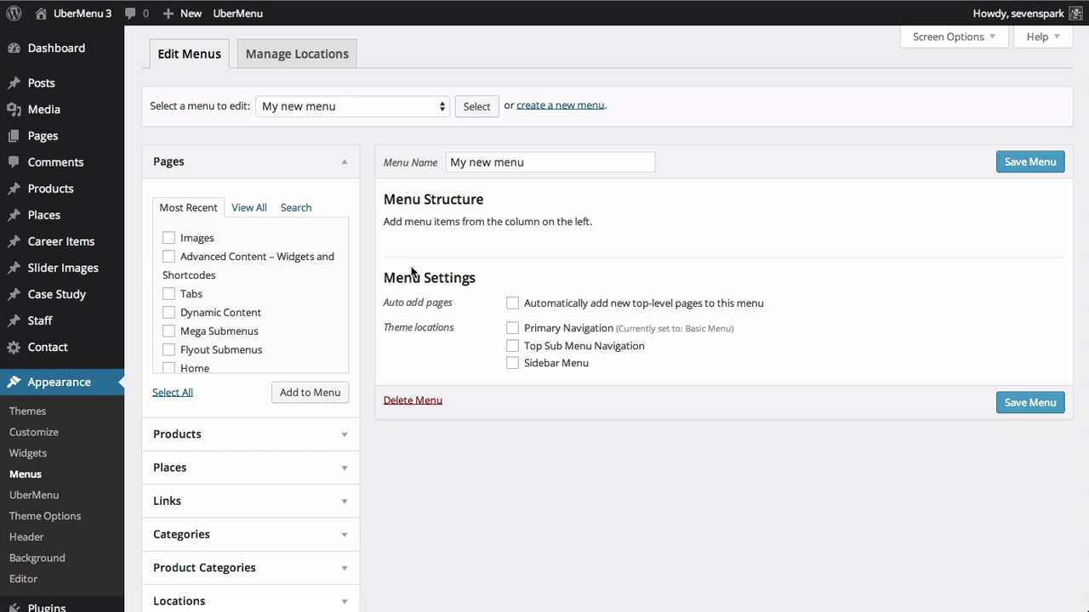
Add the Images and Advanced Content pages to the menu.
scroll(361, 249, down, 1)
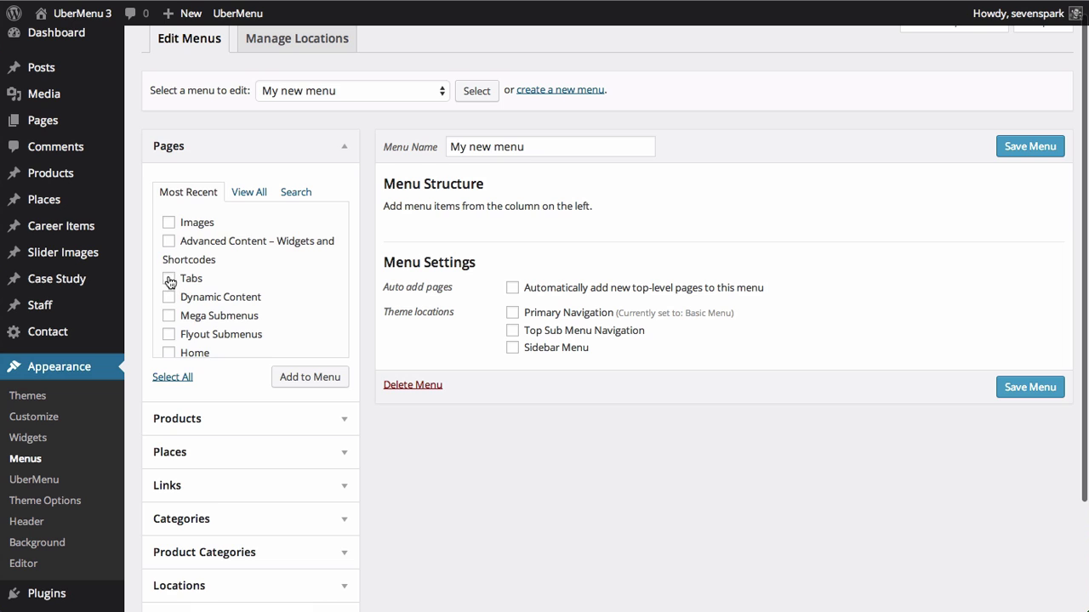
click(170, 223)
click(168, 242)
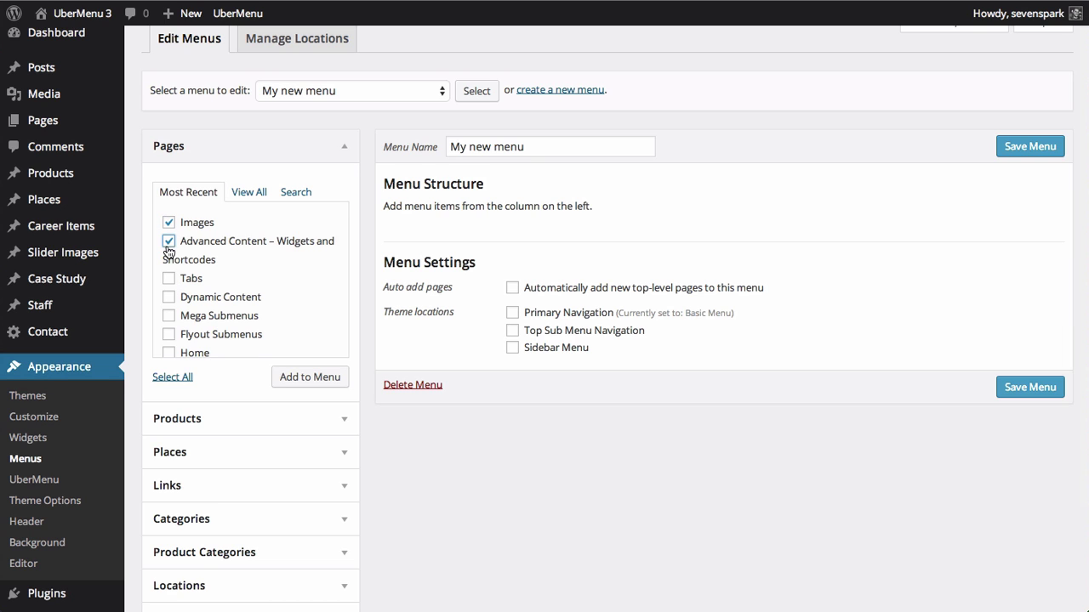
click(313, 379)
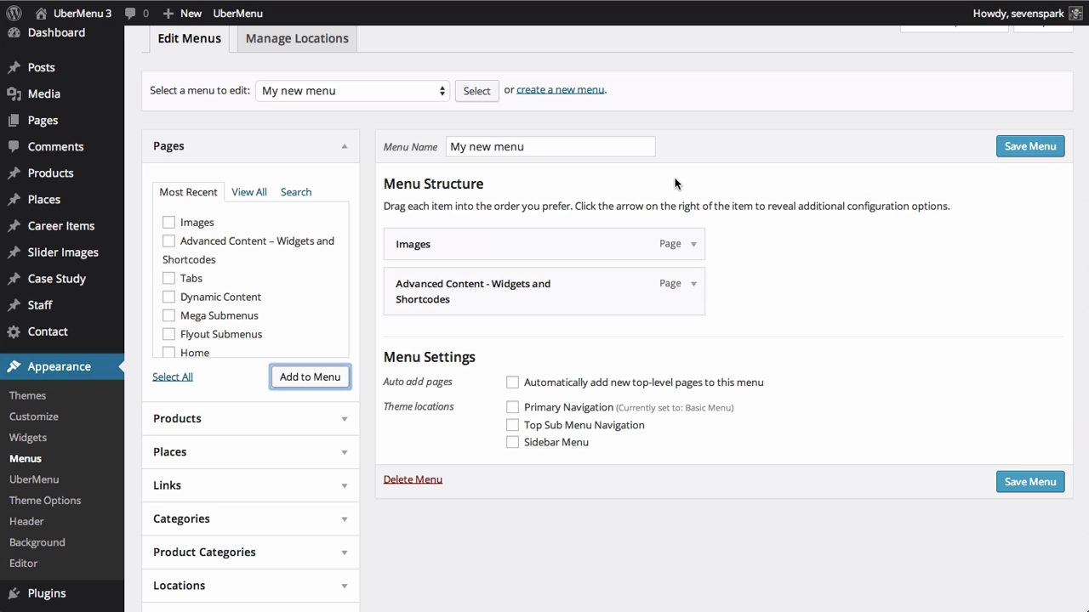
Load Basic Menu (Primary Navigation) for editing, discarding unsaved changes, and review its nested items.
click(323, 91)
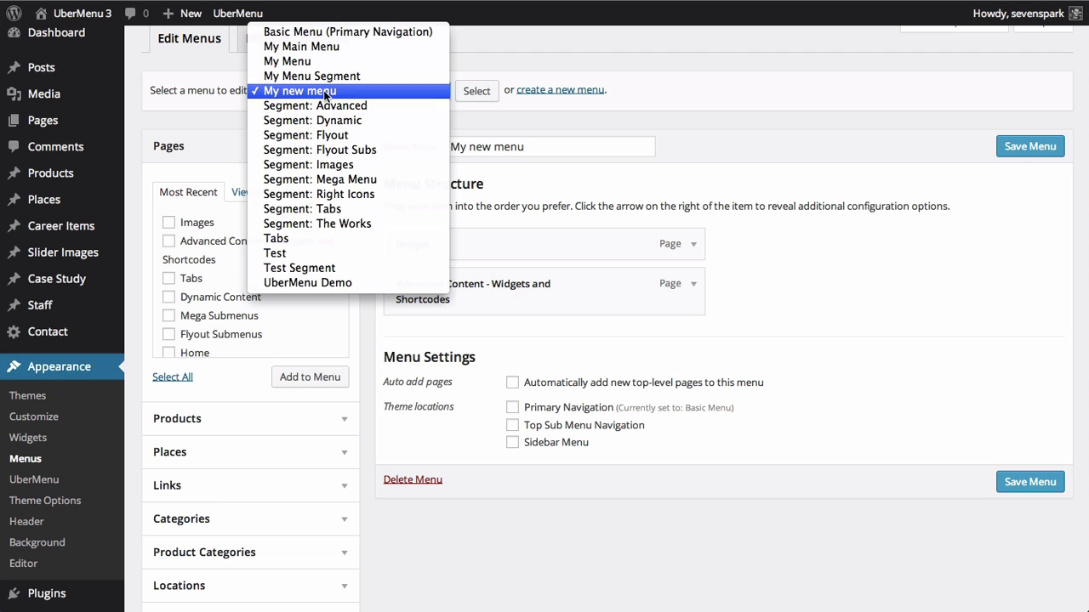
click(349, 31)
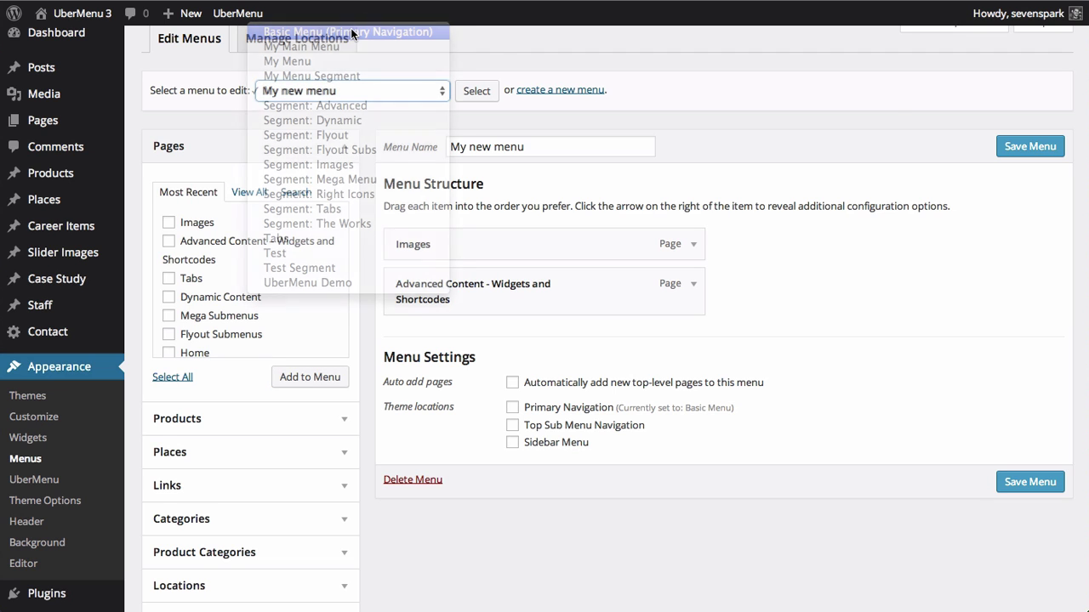
click(478, 91)
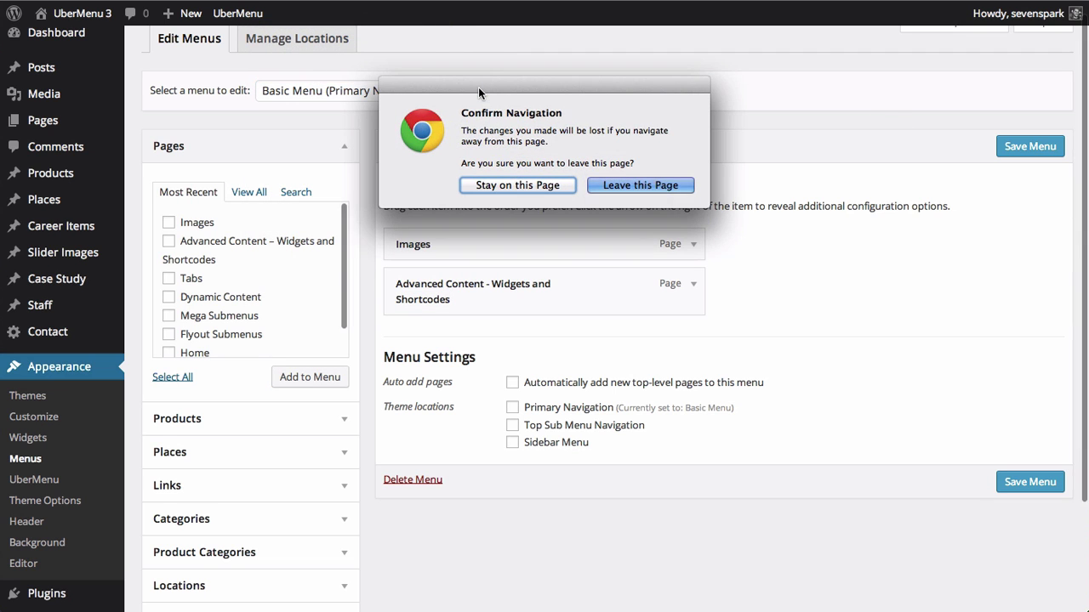
click(625, 183)
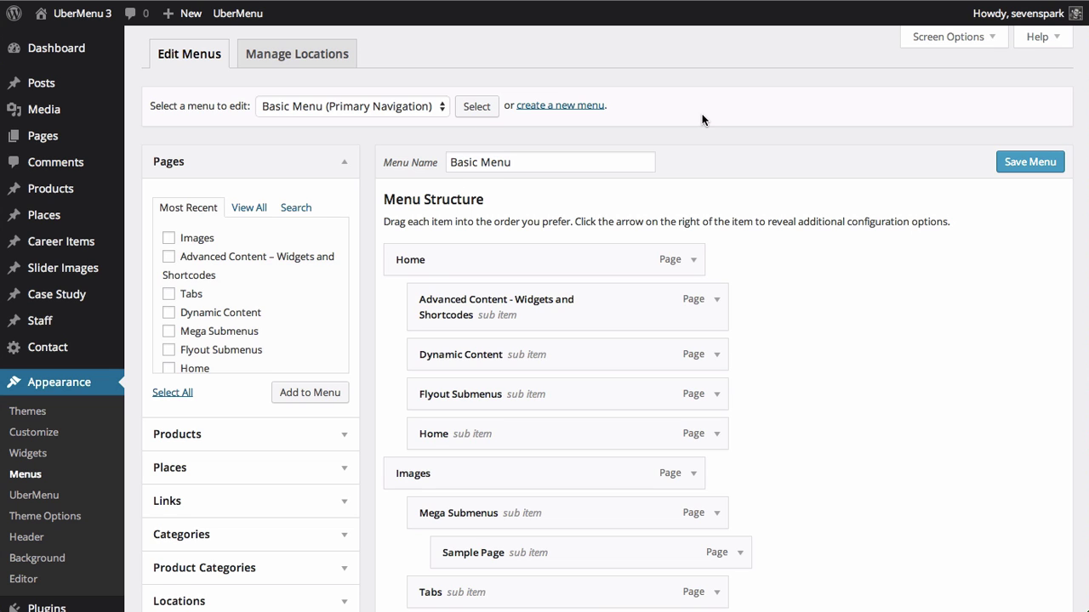
scroll(703, 119, down, 1)
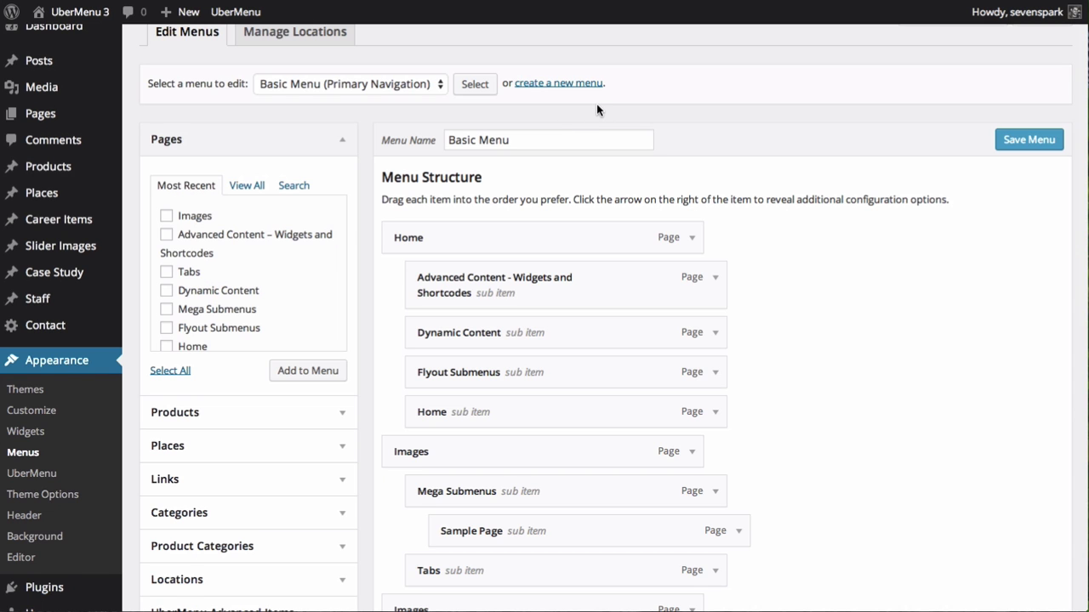
scroll(597, 103, down, 10)
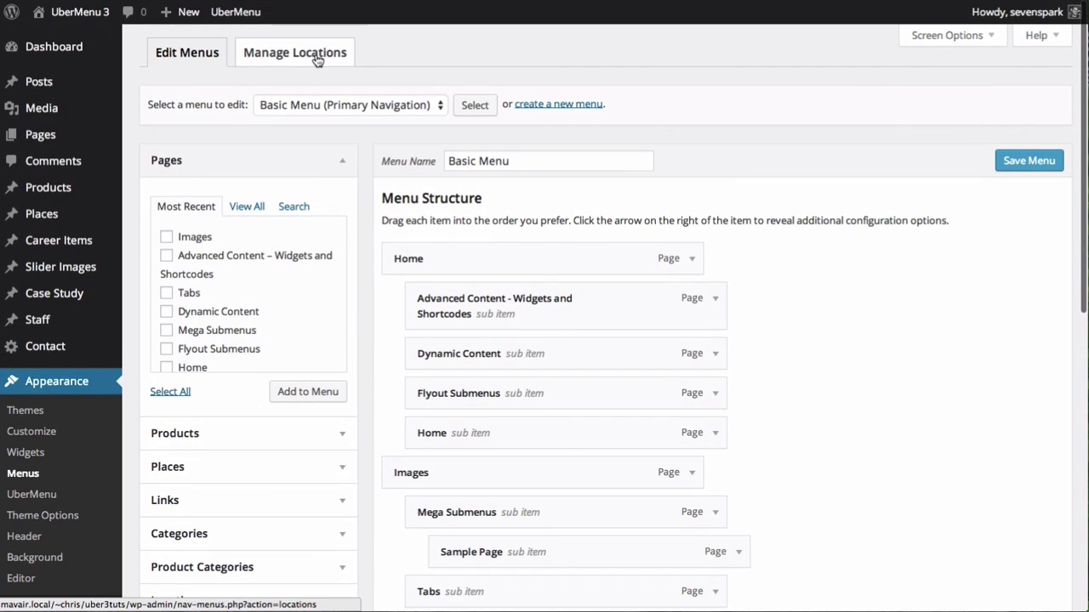
click(317, 58)
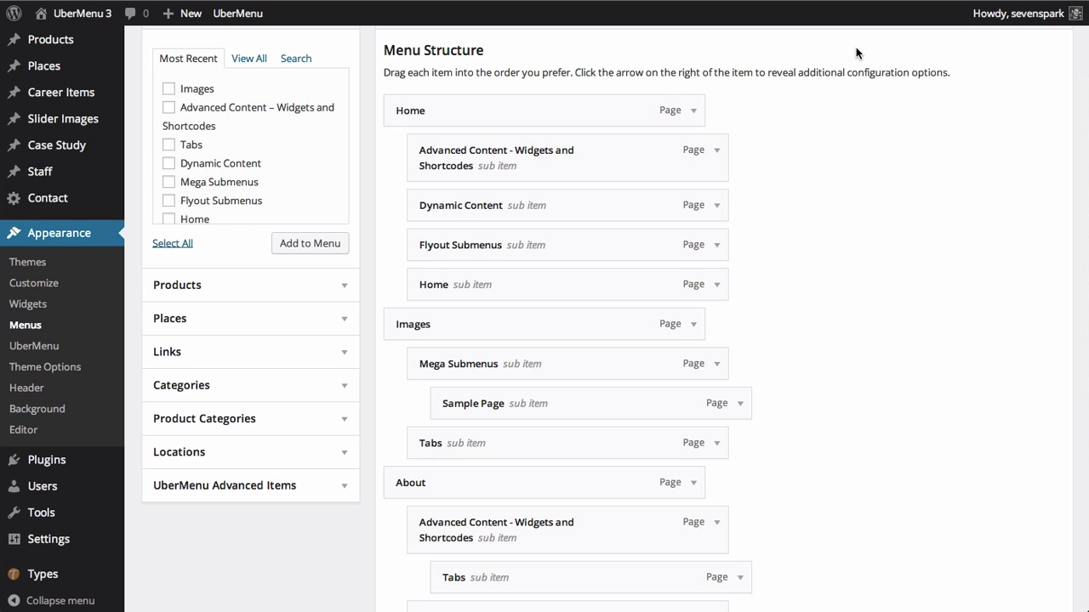
mouse_move(395, 113)
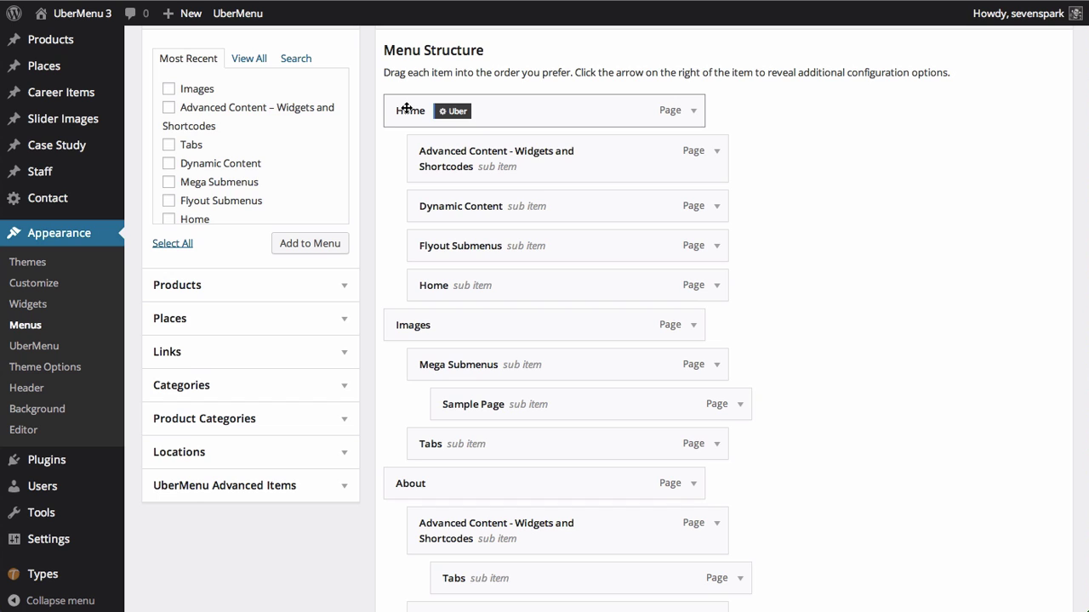
mouse_move(428, 142)
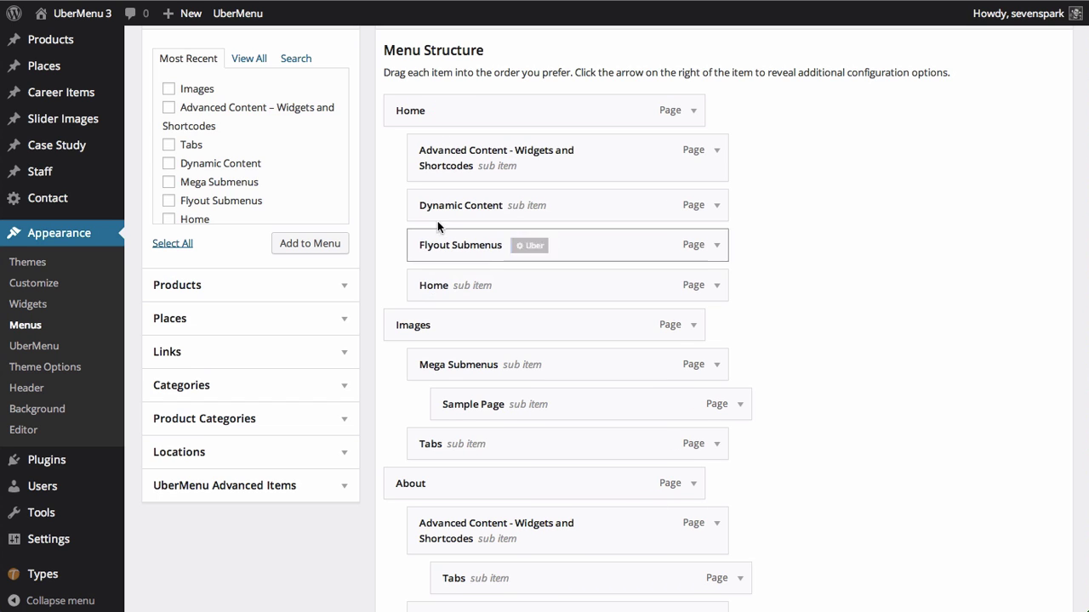
mouse_move(437, 366)
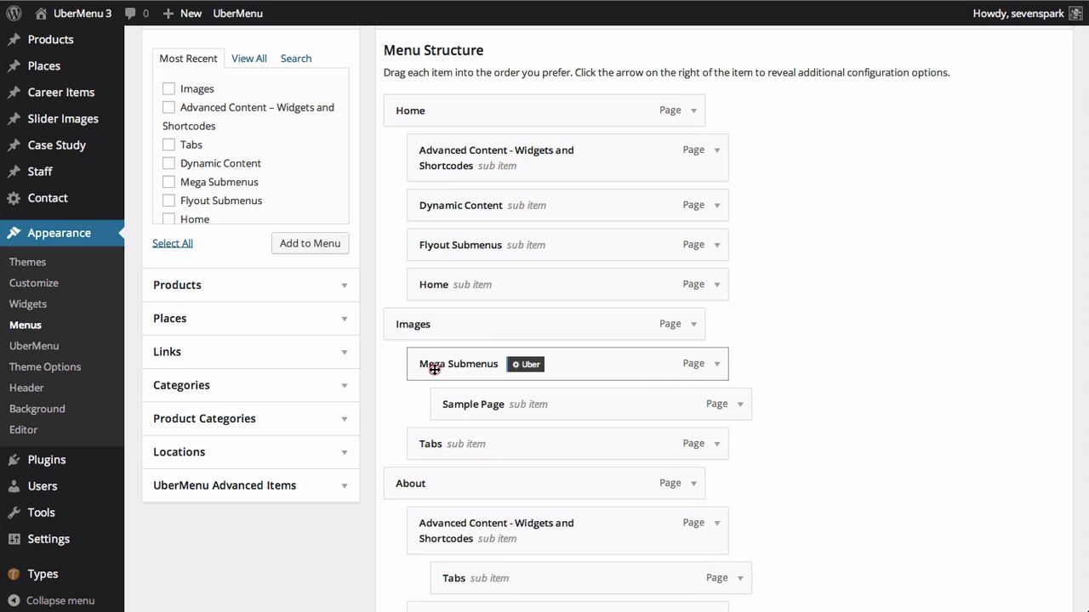
drag(433, 369, 399, 360)
scroll(887, 345, up, 1)
mouse_move(57, 22)
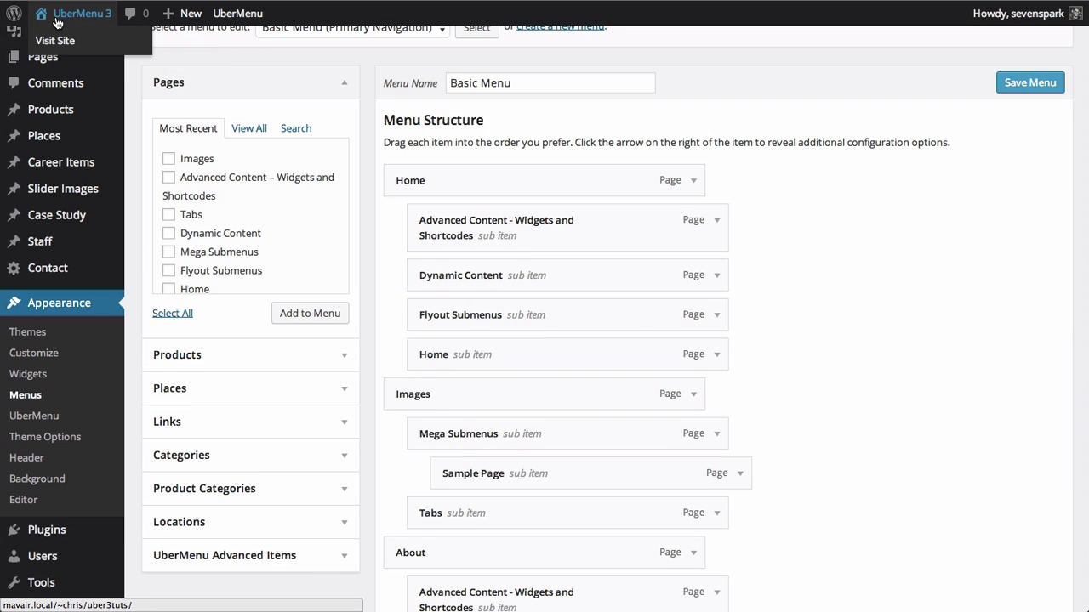
click(57, 19)
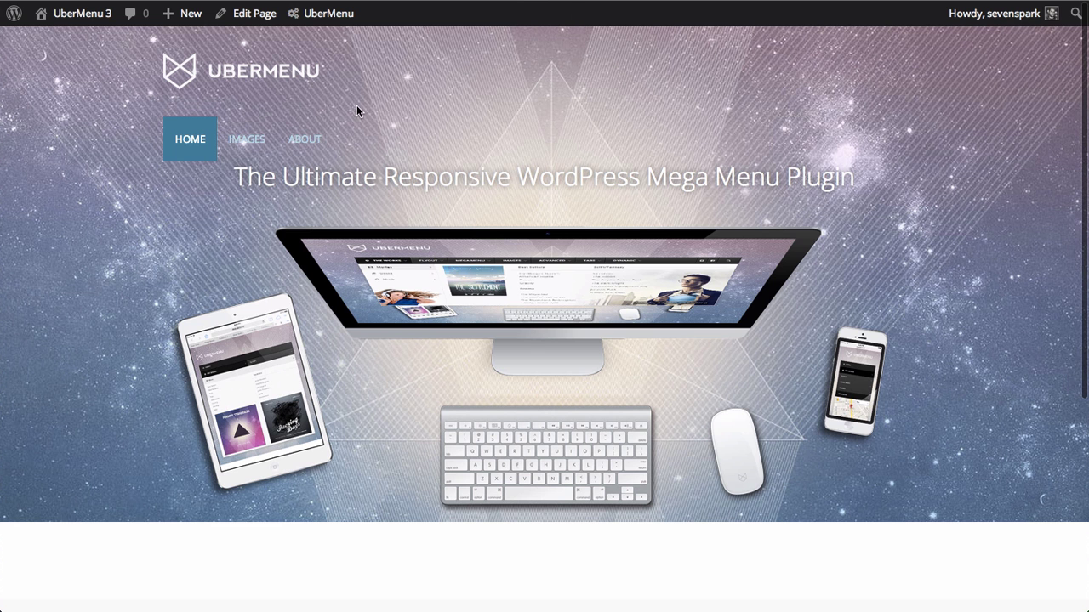
mouse_move(234, 138)
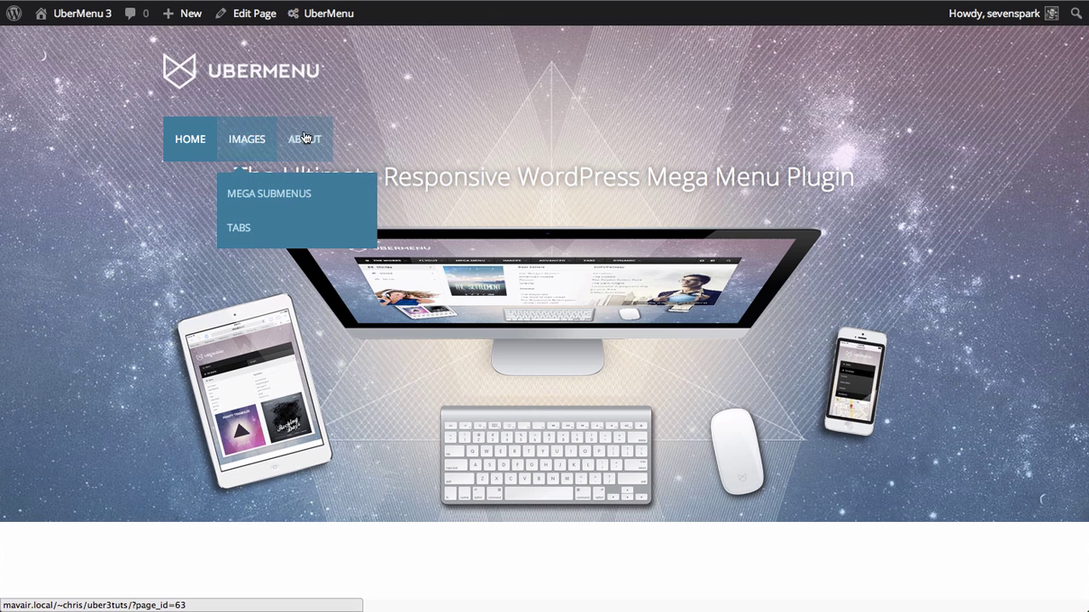
mouse_move(305, 138)
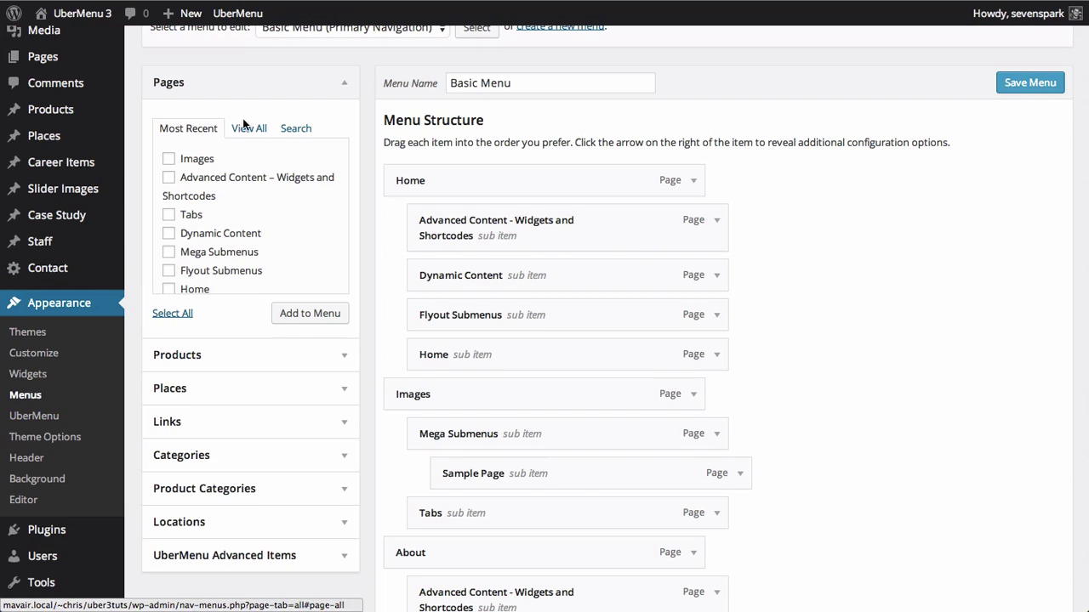
In UberMenu's Integration settings, enable automatic integration for Primary Navigation and save.
mouse_move(248, 19)
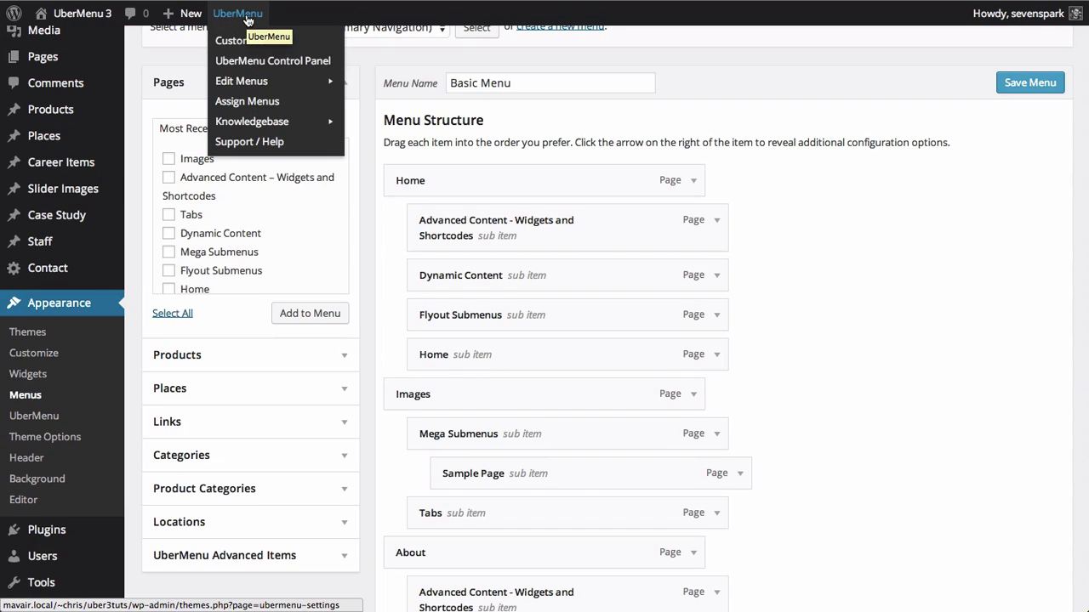
click(247, 17)
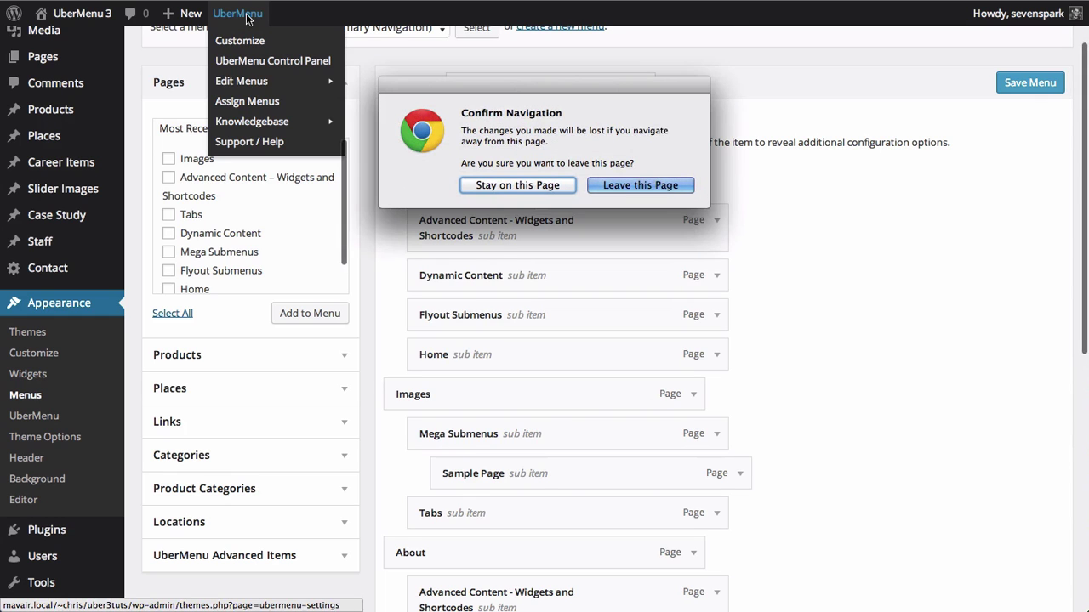
click(685, 184)
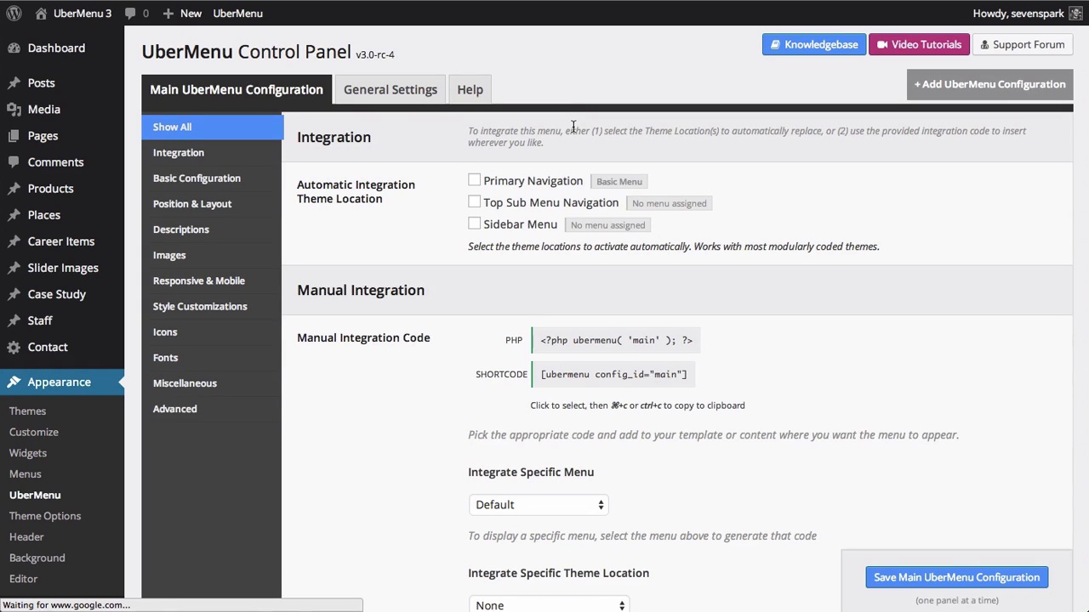
click(239, 91)
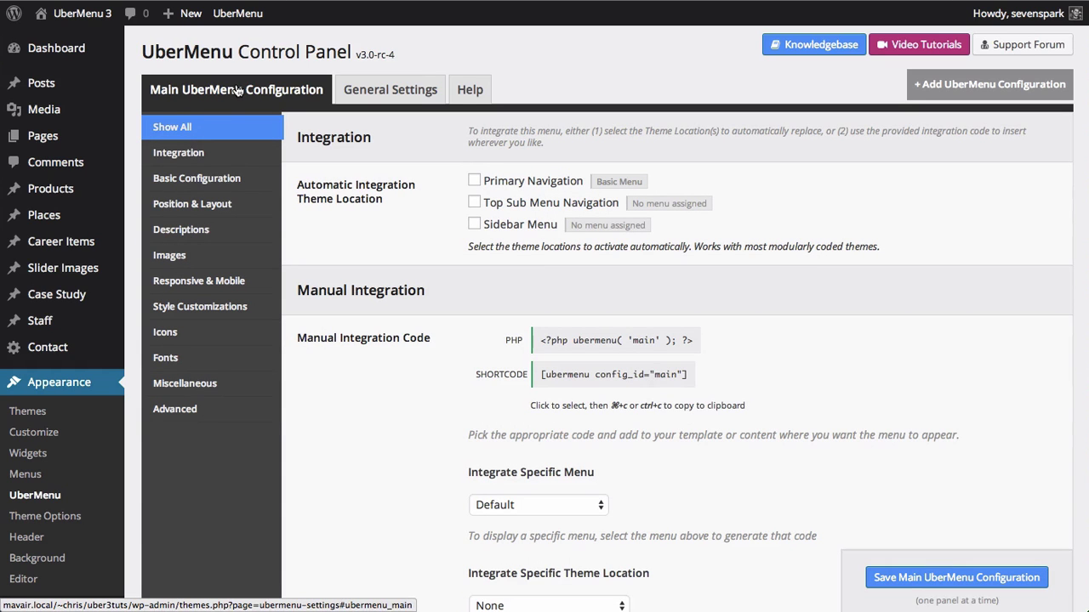
click(196, 160)
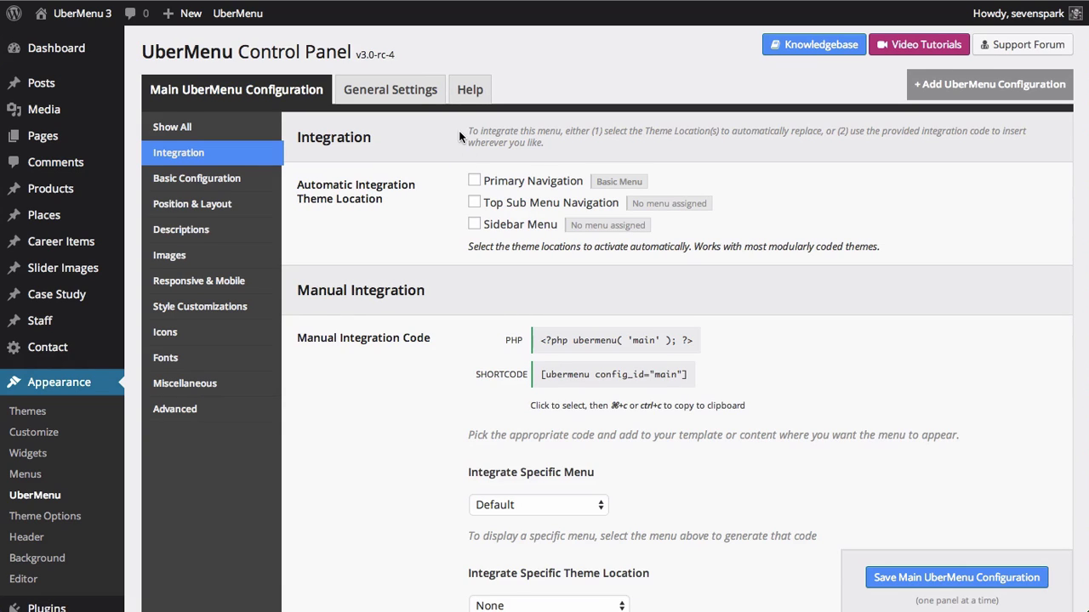
click(497, 187)
click(944, 579)
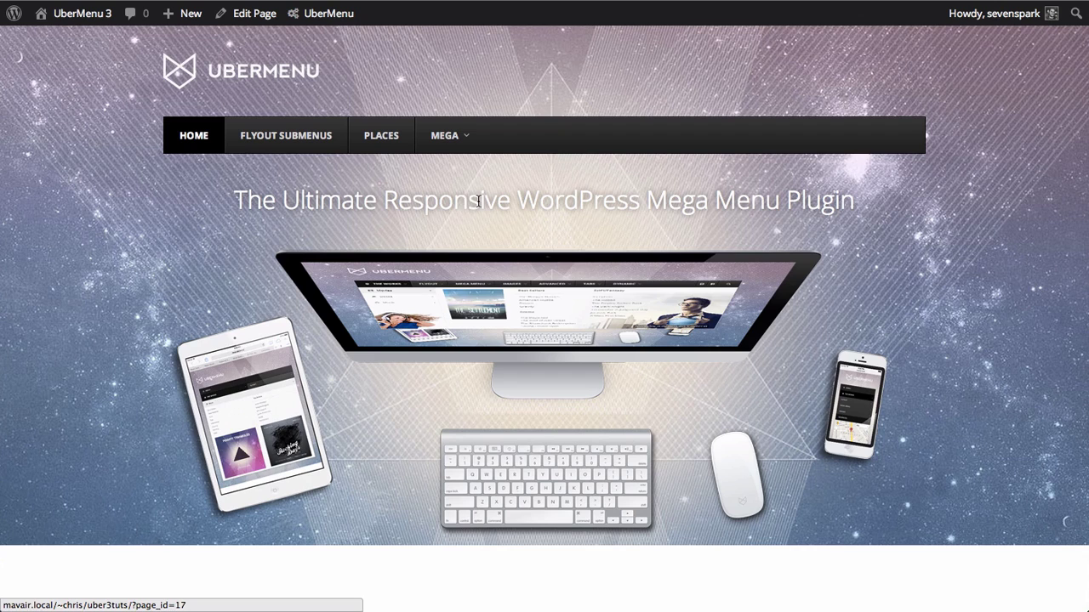
Open and close the MEGA mega menu on the live site to check its columns.
click(474, 136)
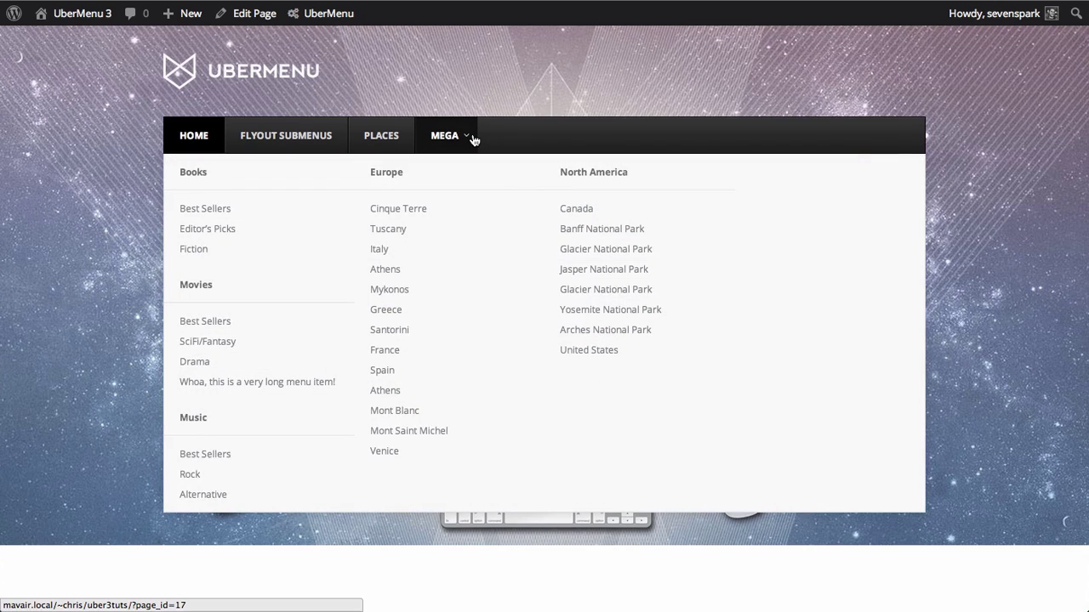
click(542, 63)
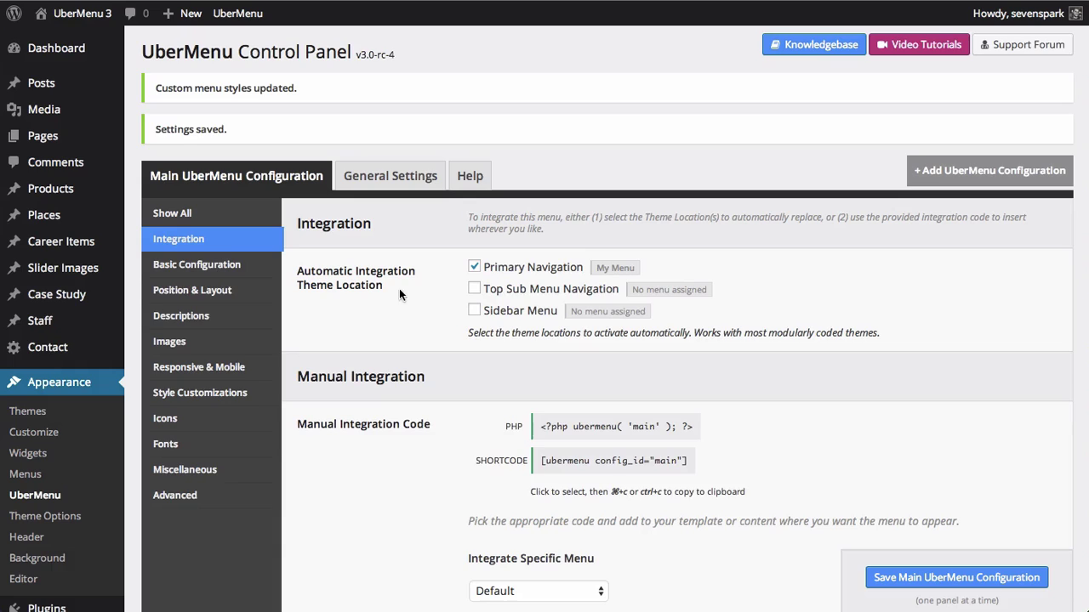
Set Manual Integration's theme location to Primary Navigation and select the generated PHP snippet.
scroll(448, 260, down, 3)
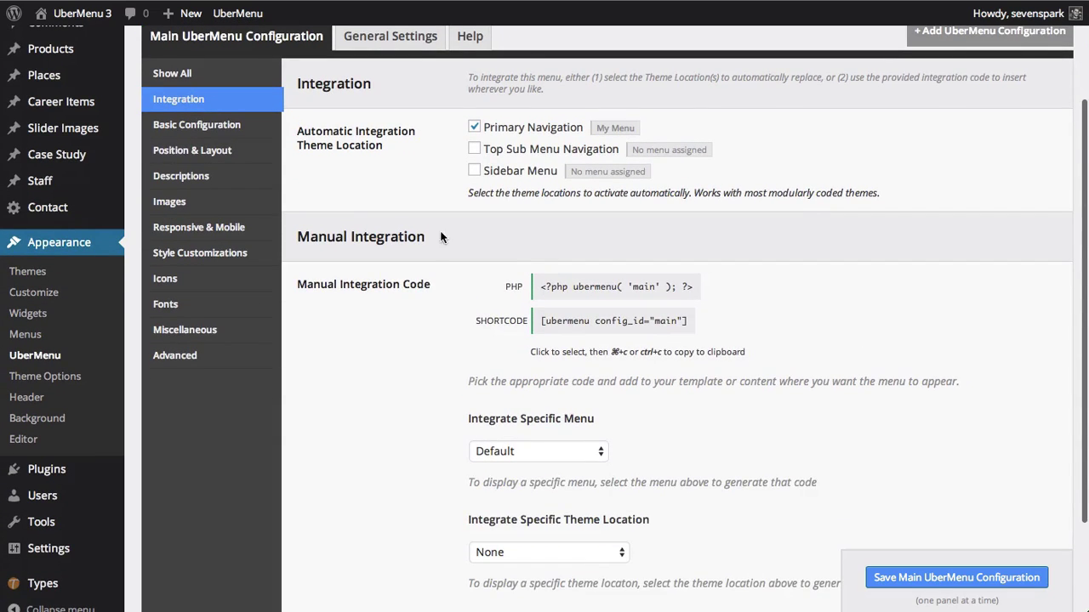
scroll(441, 237, down, 2)
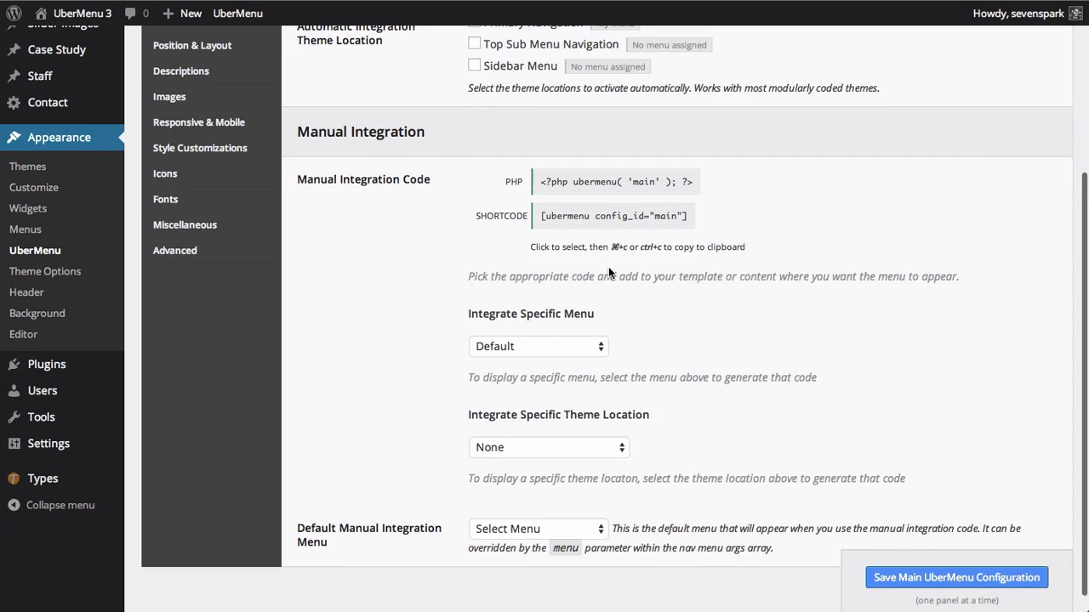
scroll(609, 270, down, 1)
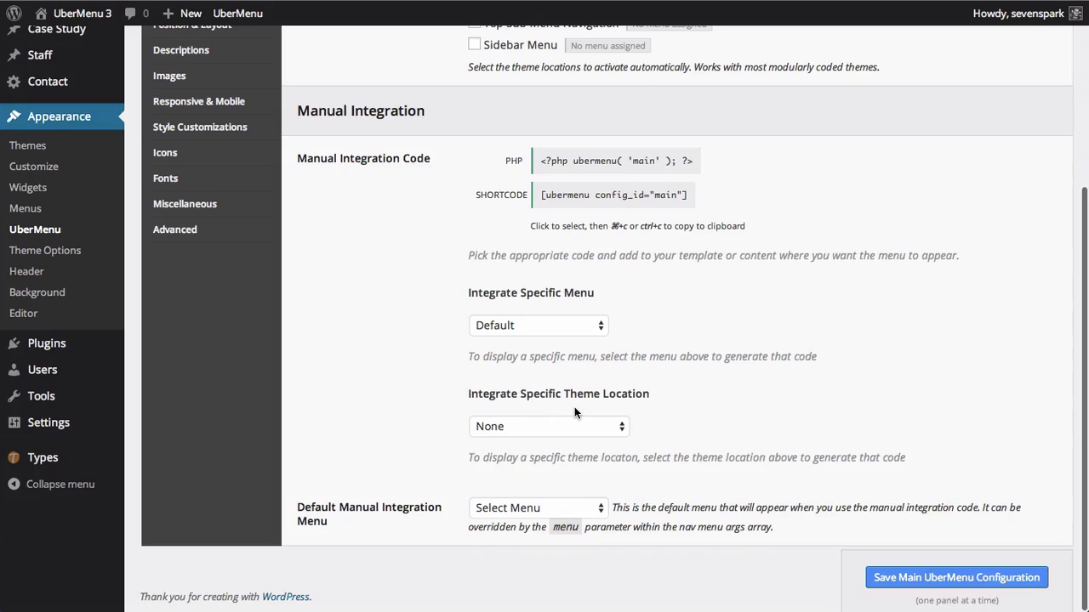
click(506, 428)
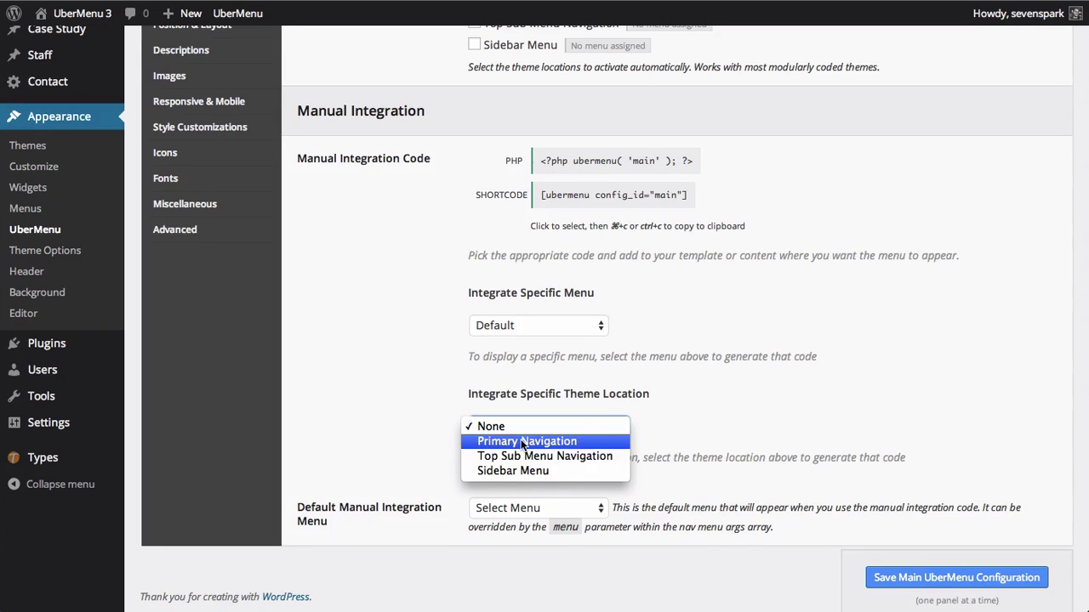
click(523, 444)
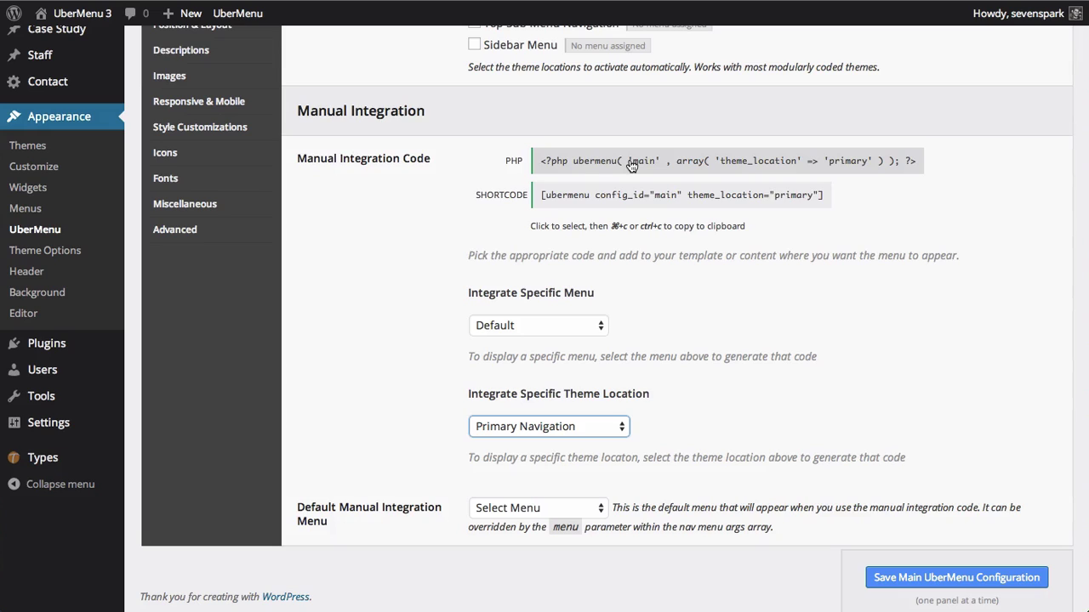
click(609, 137)
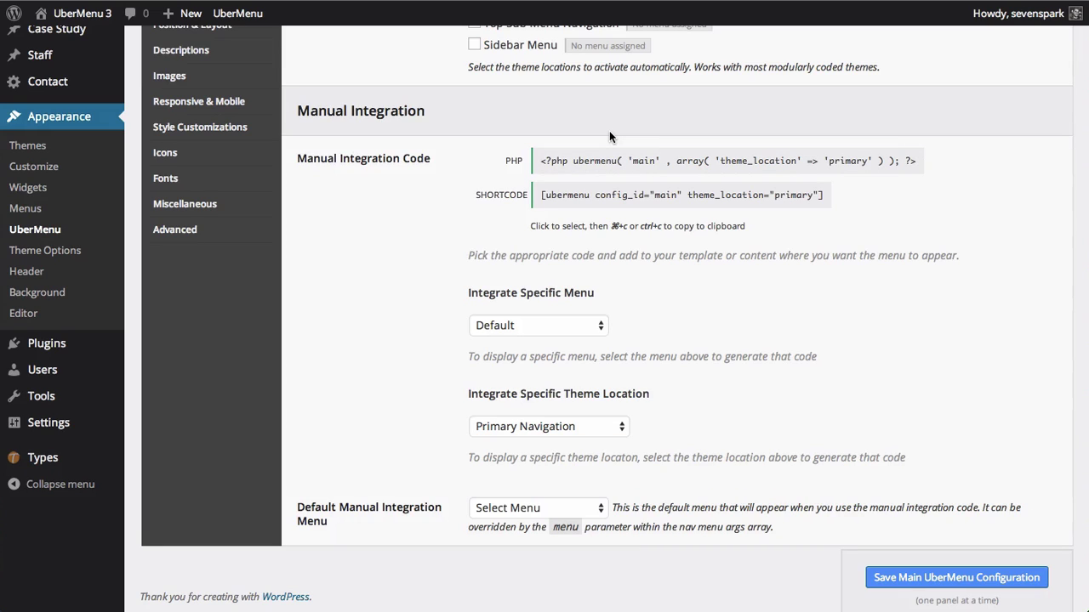
click(657, 164)
key(super+c)
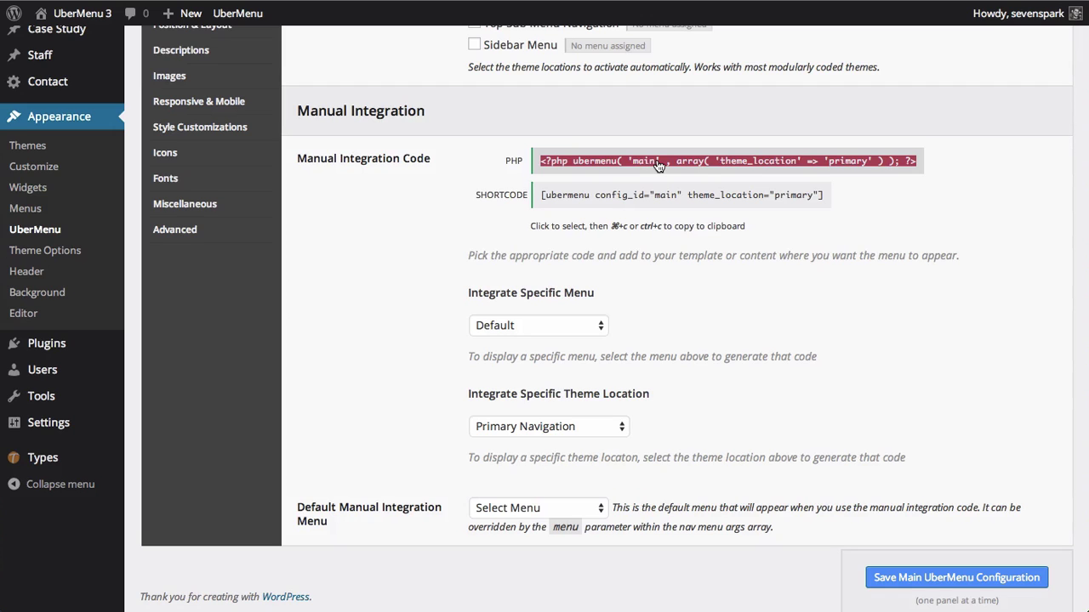
Paste the ubermenu call into header.php under a new <?php if( function_exists( 'ubermenu' ) ): ?> line.
key(super+Tab)
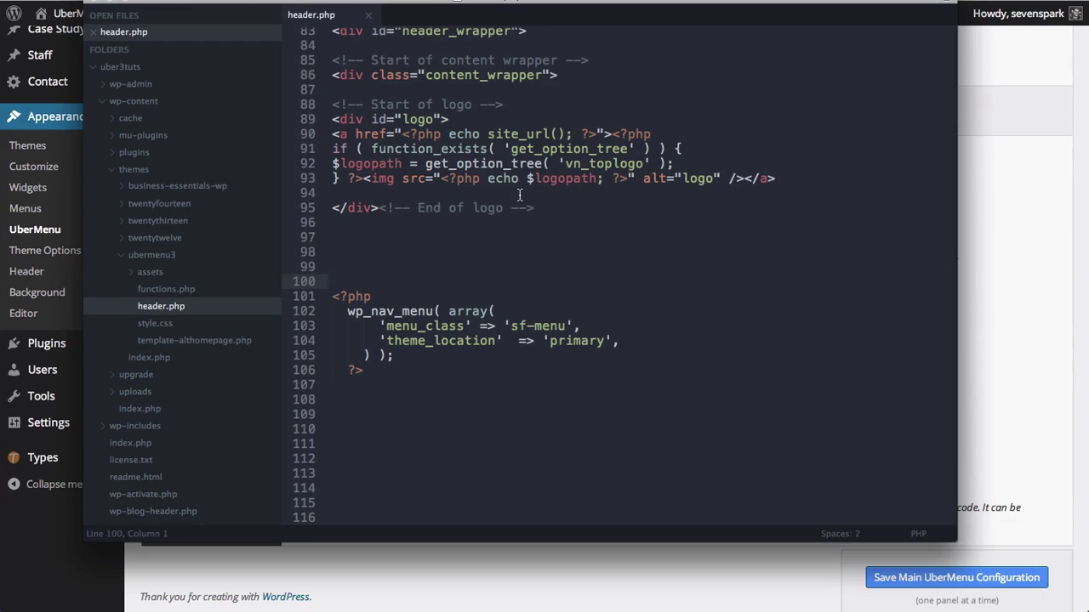
key(Up)
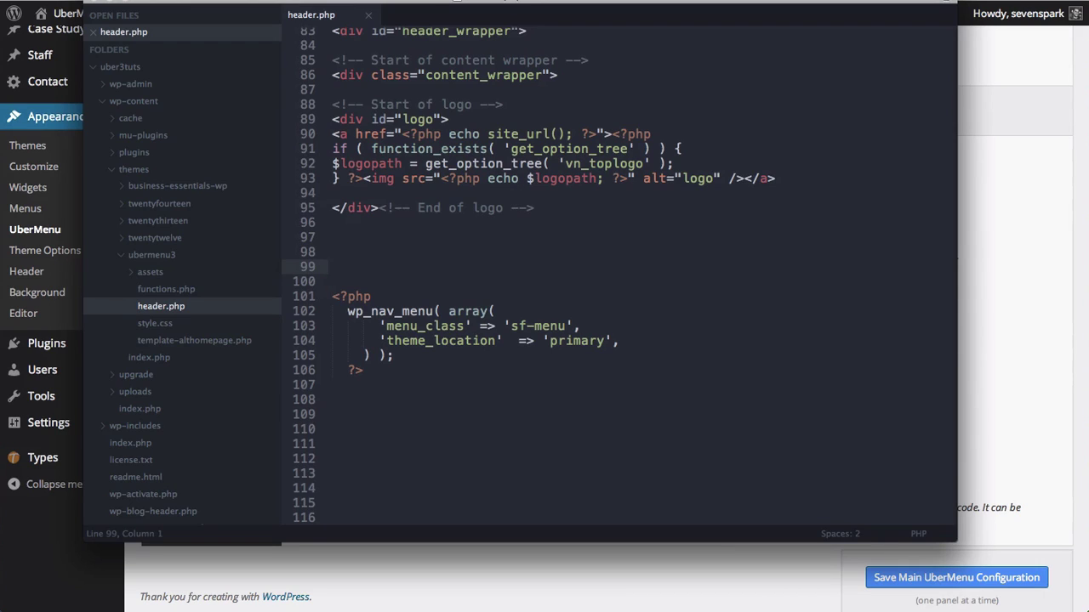
key(super+v)
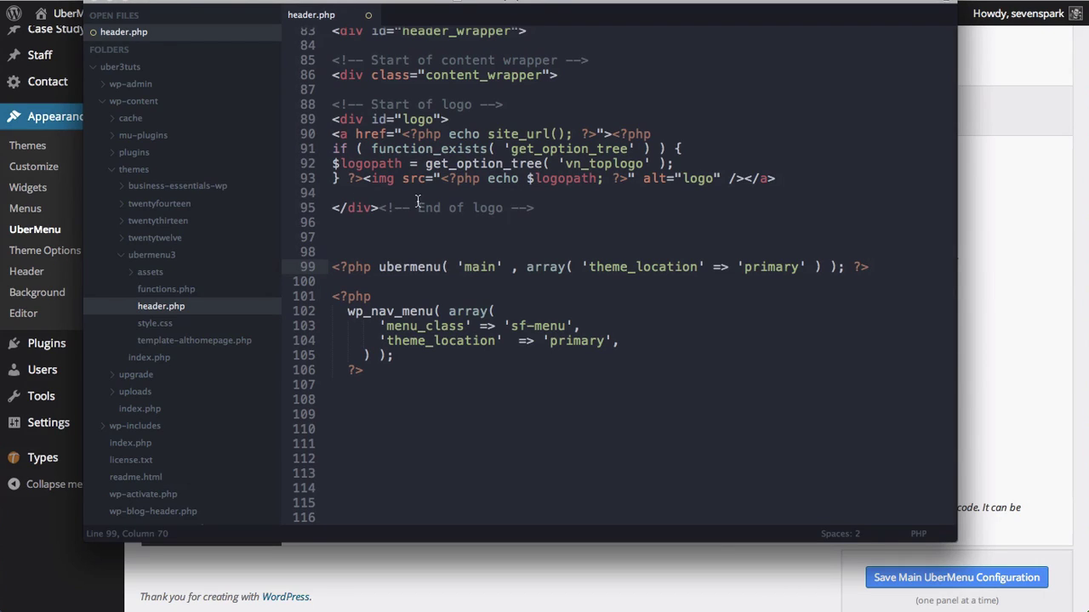
click(488, 252)
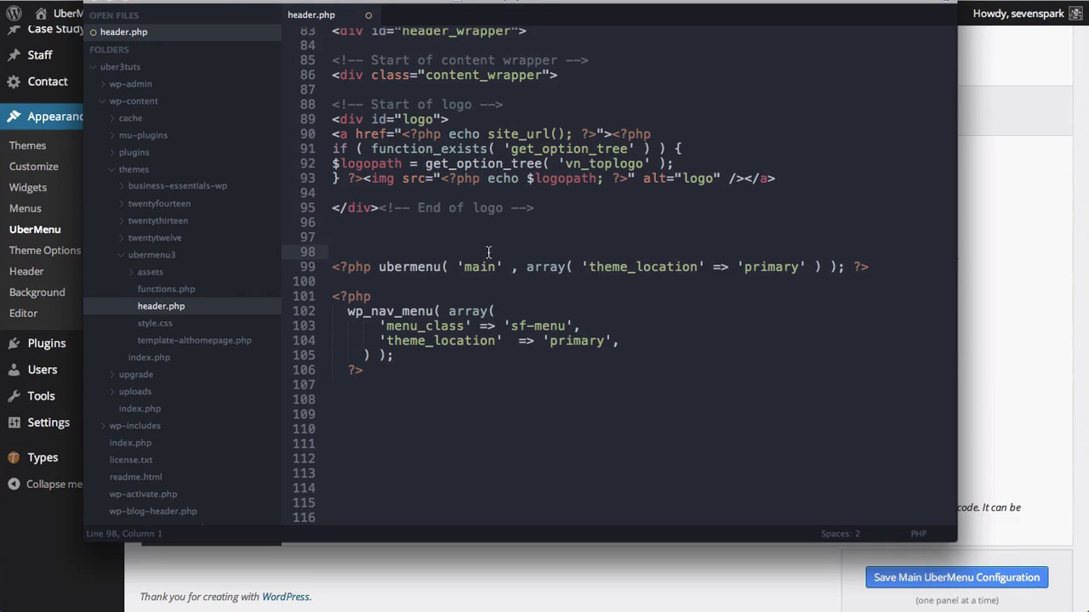
text(<?php if()
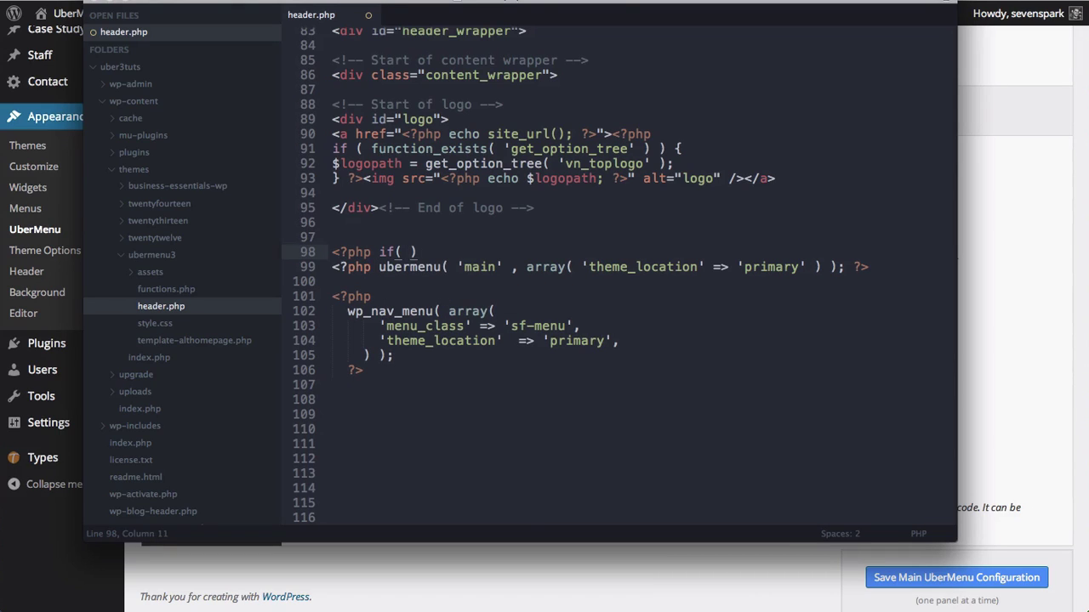
text( func)
key(Return)
text(9)
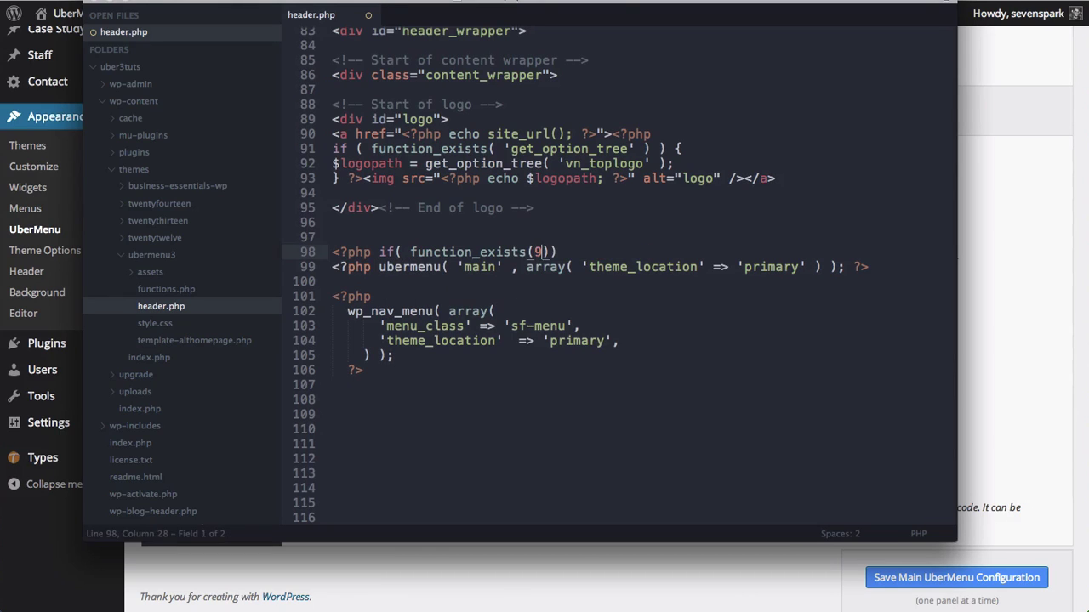
key(BackSpace)
text('uberme)
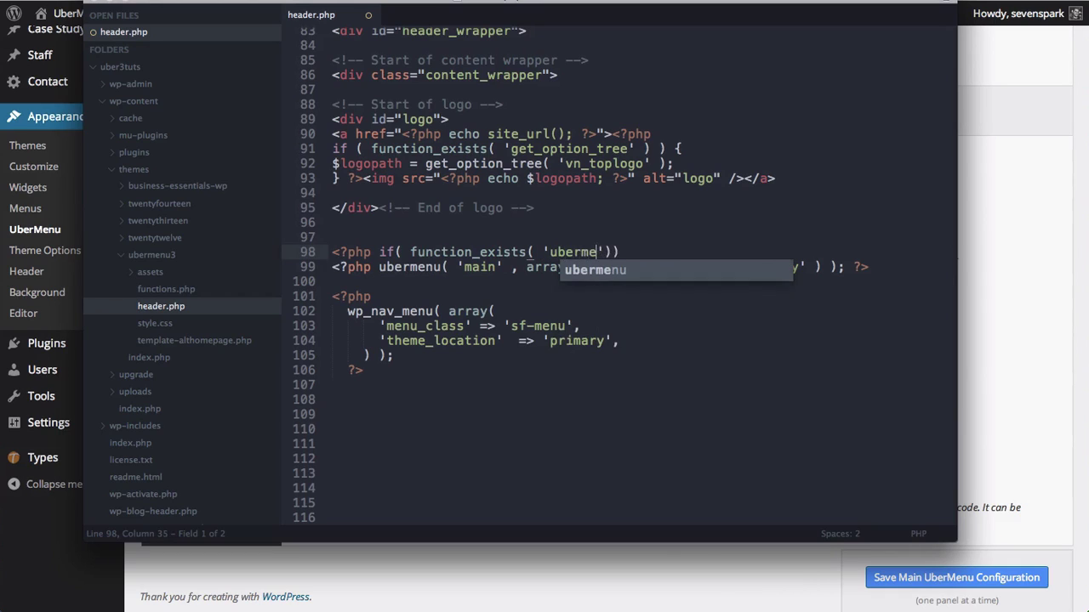
text(nu' ) ))
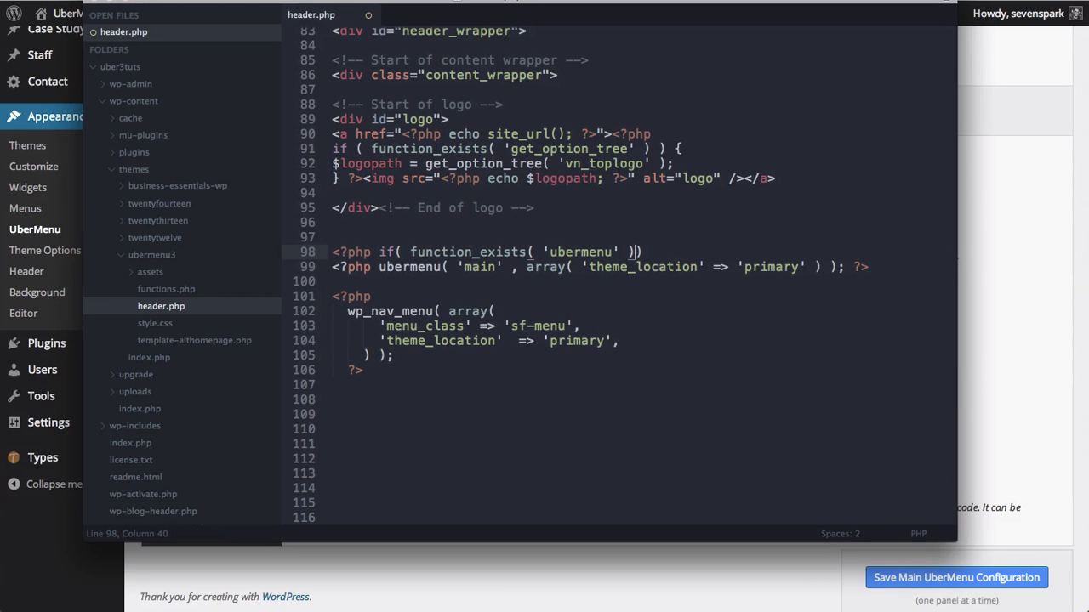
text(: ?>)
Indent the ubermenu call, add <?php else: ?> before the indented wp_nav_menu fallback, and close with <?php endif; ?>.
key(Down)
key(Home)
key(Tab)
key(Down)
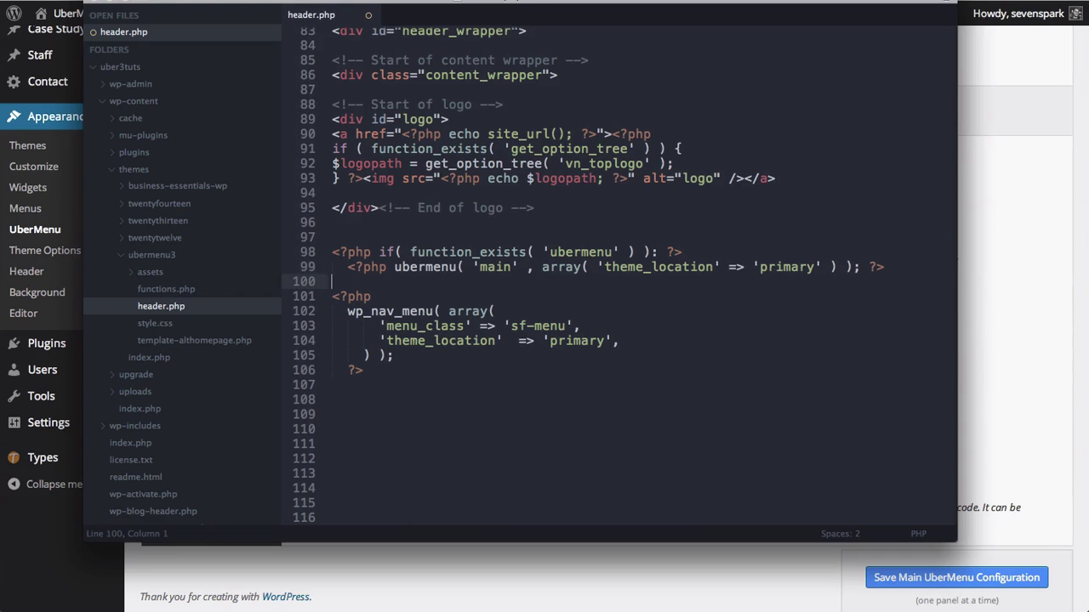
text(<?php else)
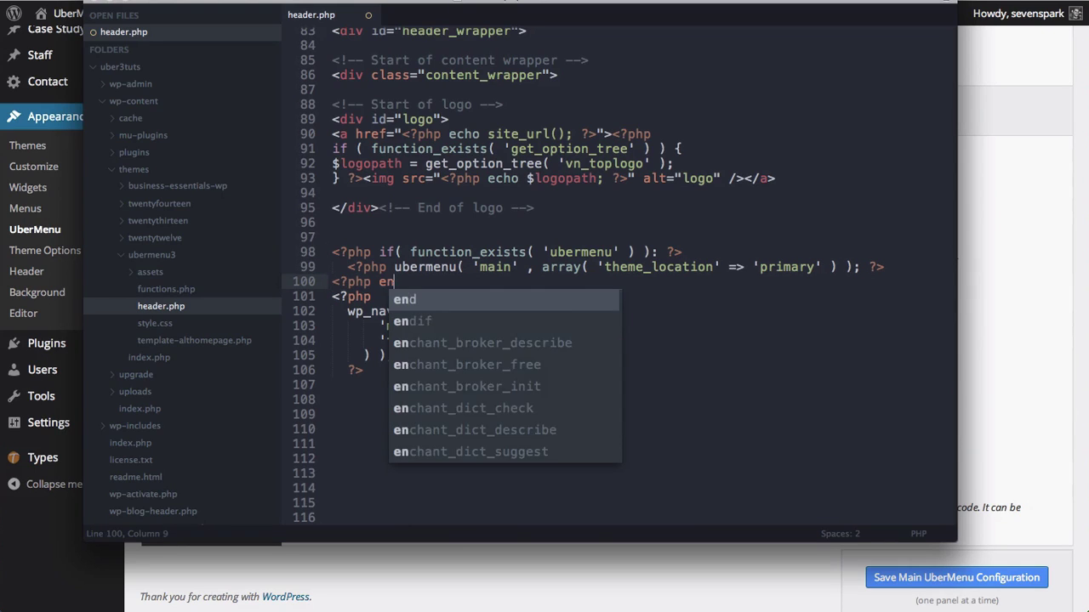
text(: ?>)
key(Down)
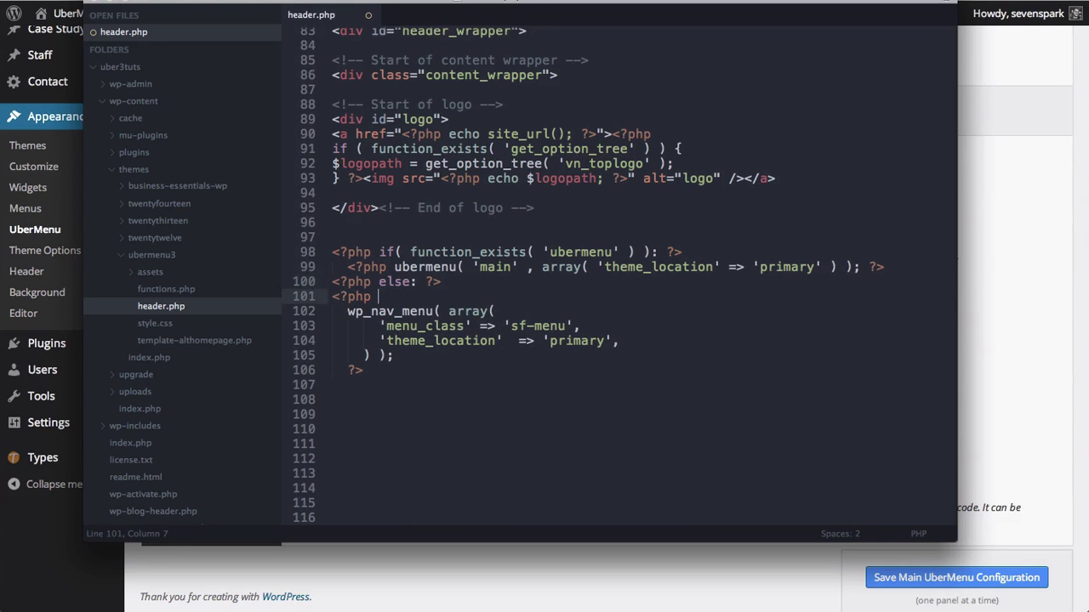
key(Home)
key(shift+Down)
key(shift+Down)
key(shift+Down)
key(shift+Down)
key(shift+Down)
key(shift+Down)
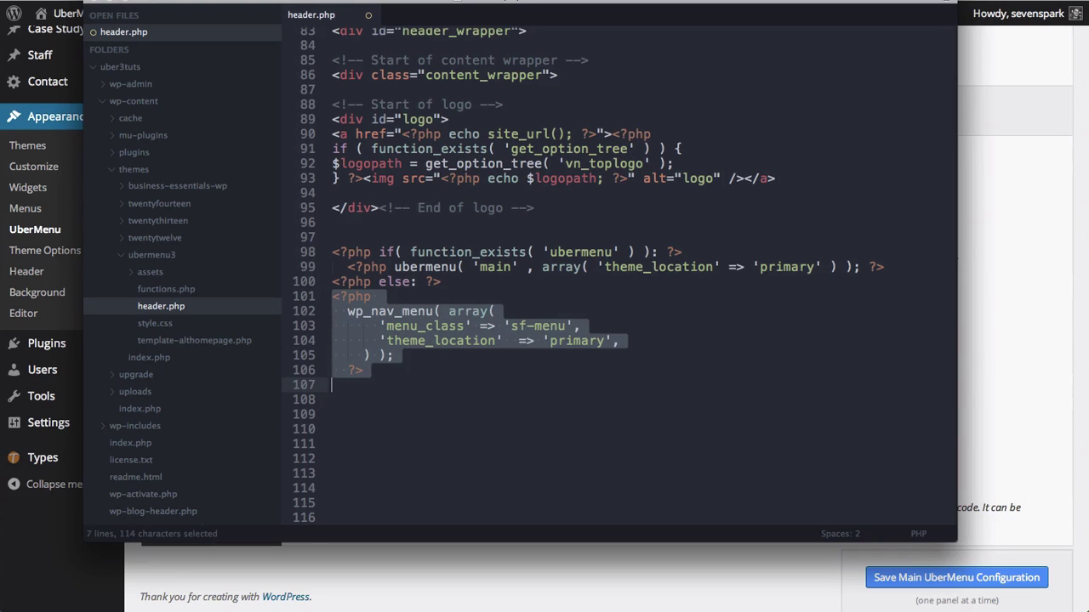
key(Tab)
key(Right)
scroll(587, 273, up, 1)
text(<)
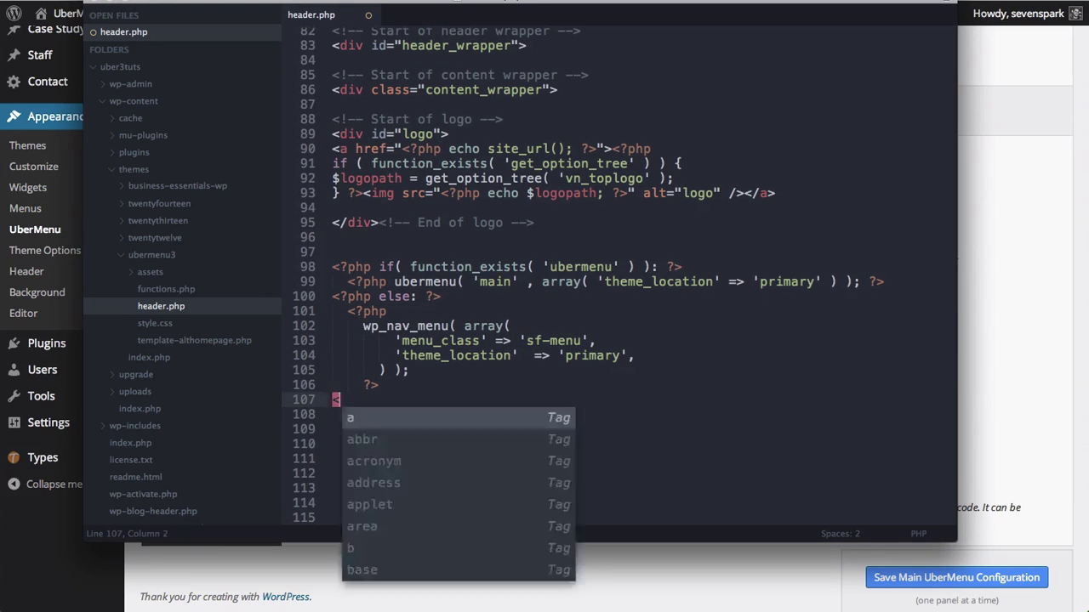
text(?php )
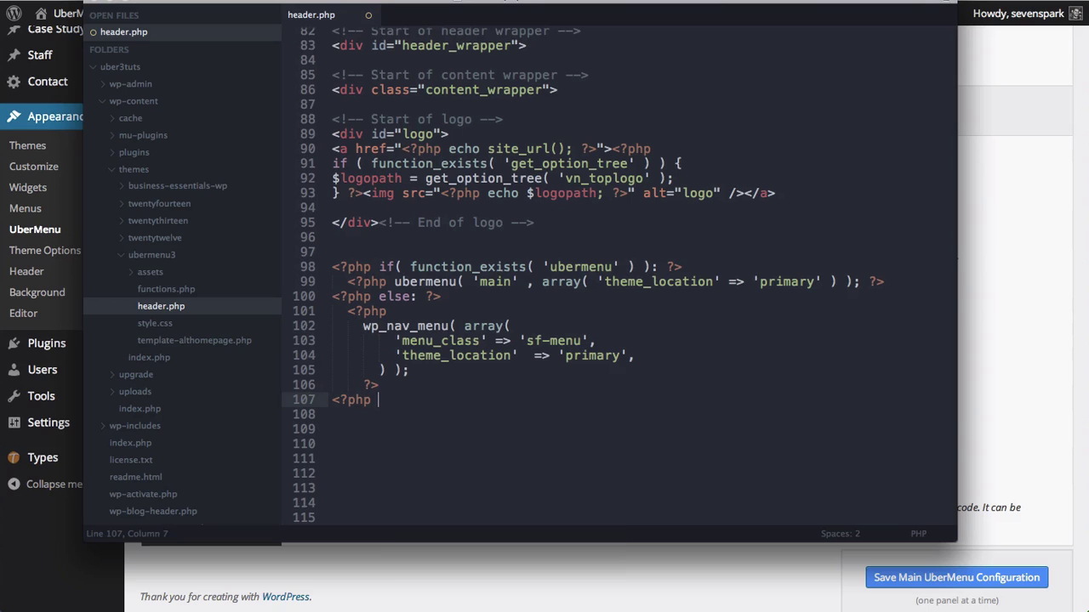
text(endif; ?>)
Save header.php and reload the site to check the UberMenu bar.
key(super+s)
key(super+Tab)
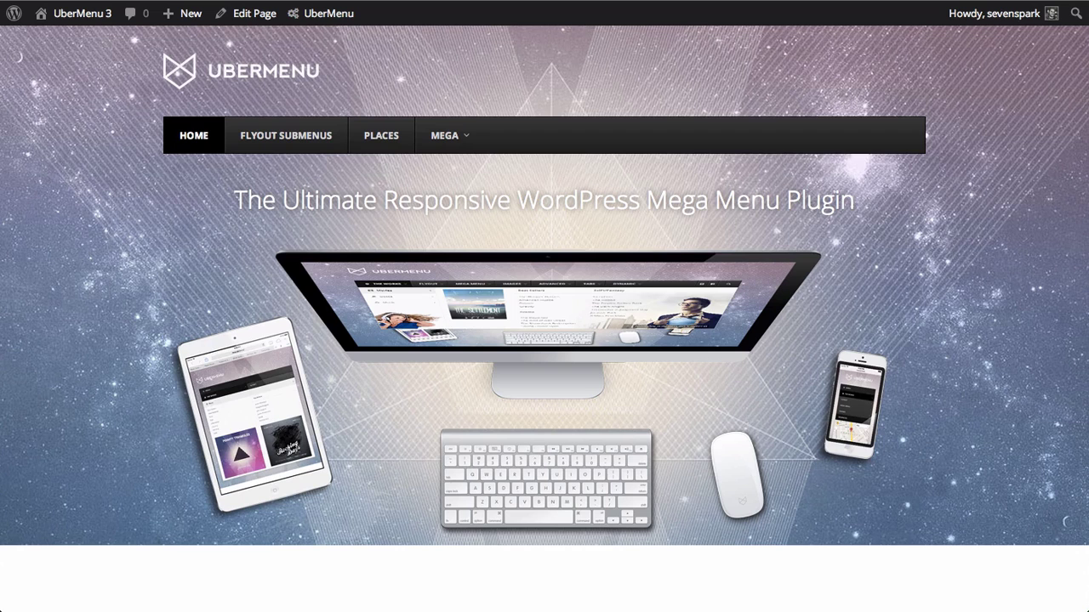
key(super+r)
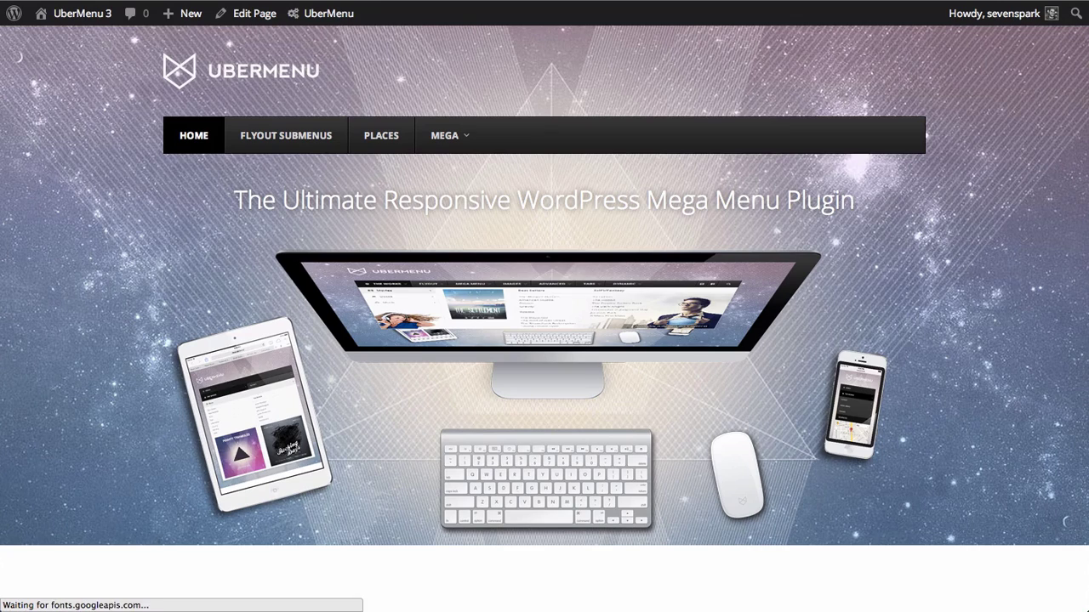
key(super+Tab)
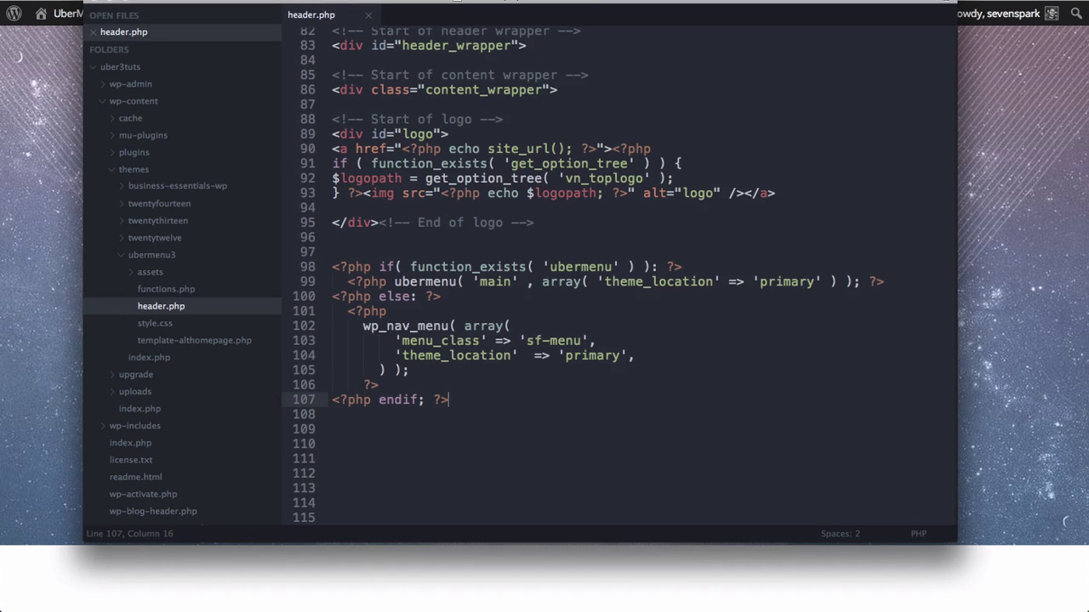
key(super+Tab)
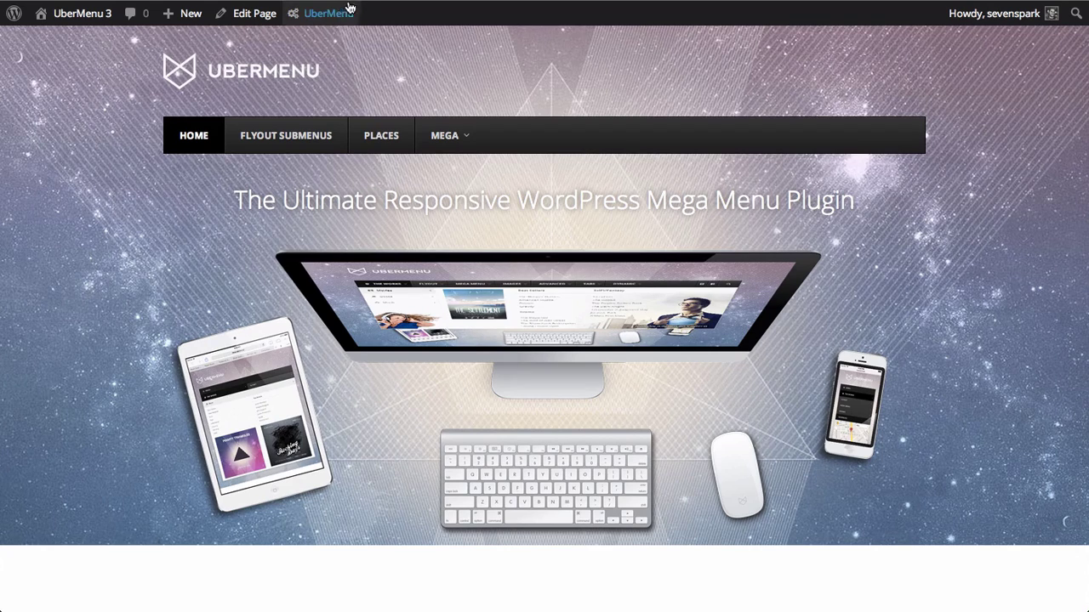
Open the UberMenu Control Panel's Basic Configuration from the admin bar.
click(333, 17)
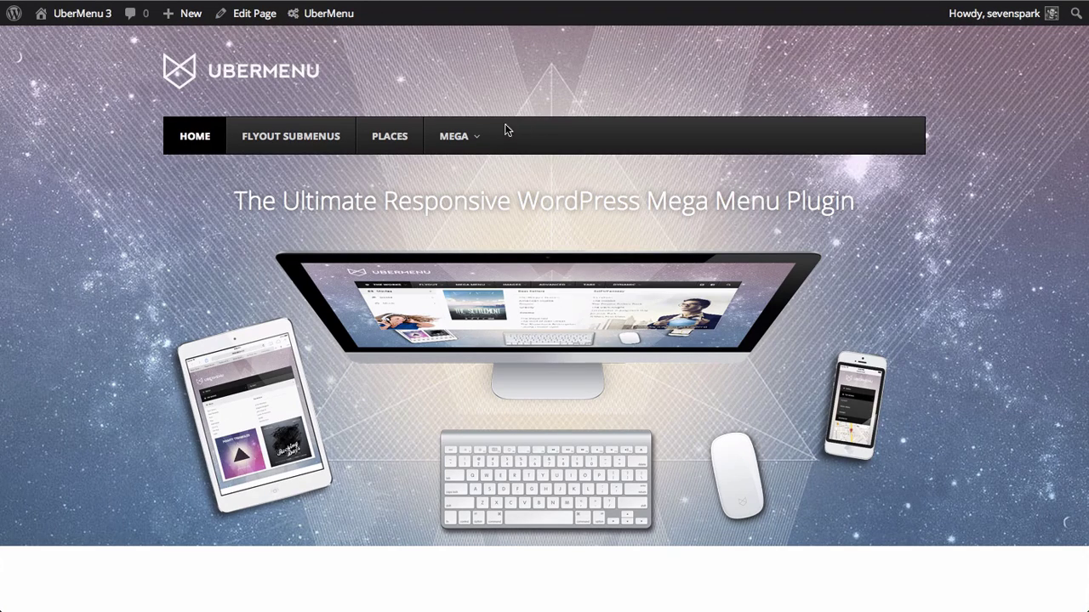
mouse_move(460, 136)
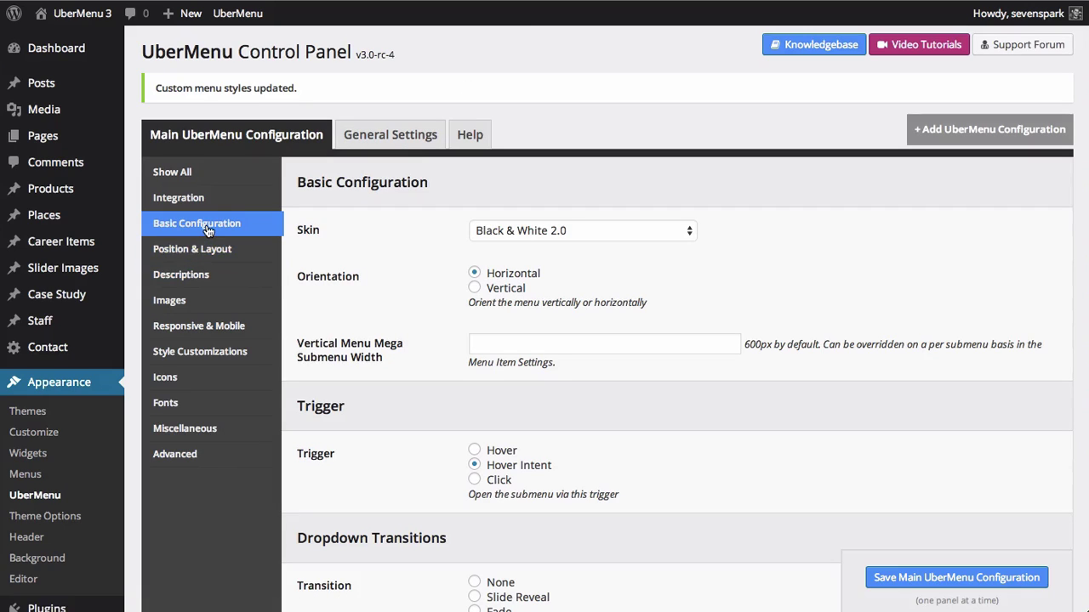
Set skin Deep Sky, trigger Click, transition Slide Reveal, save, then test the MEGA panel on the site.
click(523, 231)
click(503, 291)
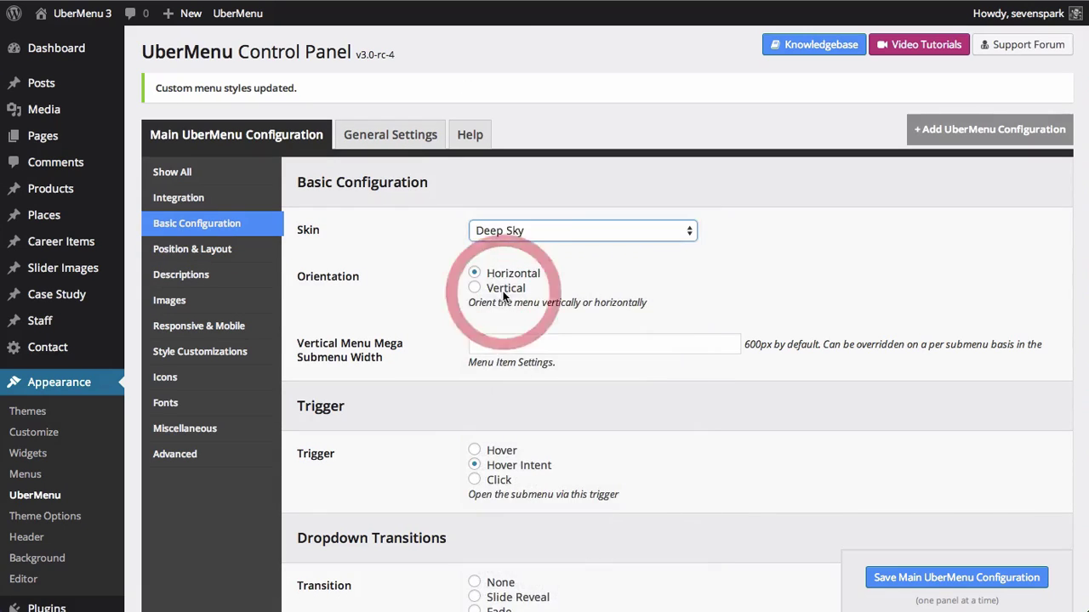
scroll(443, 324, down, 4)
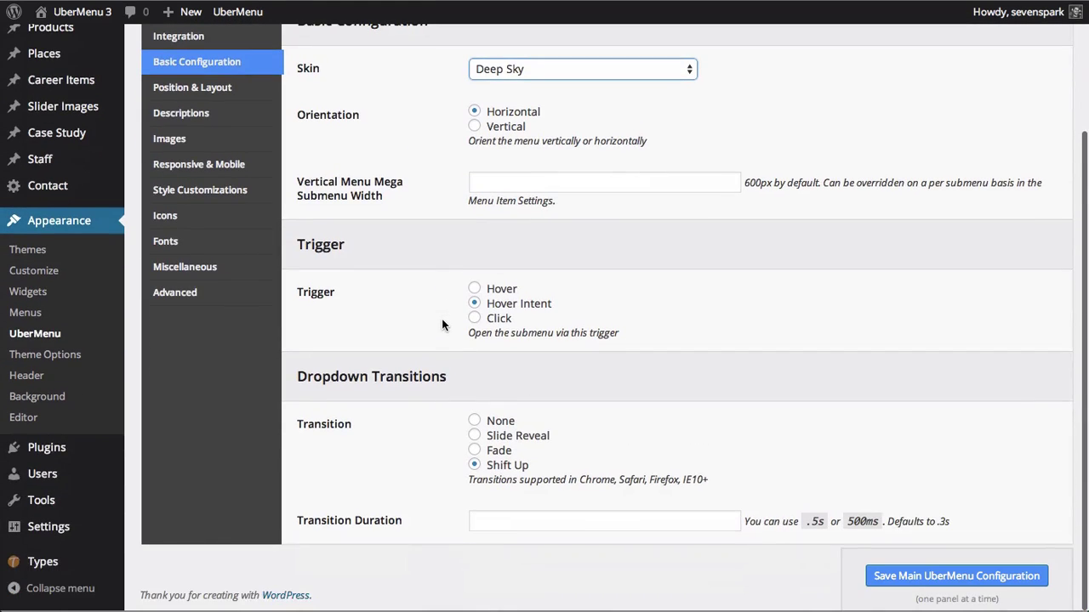
click(474, 320)
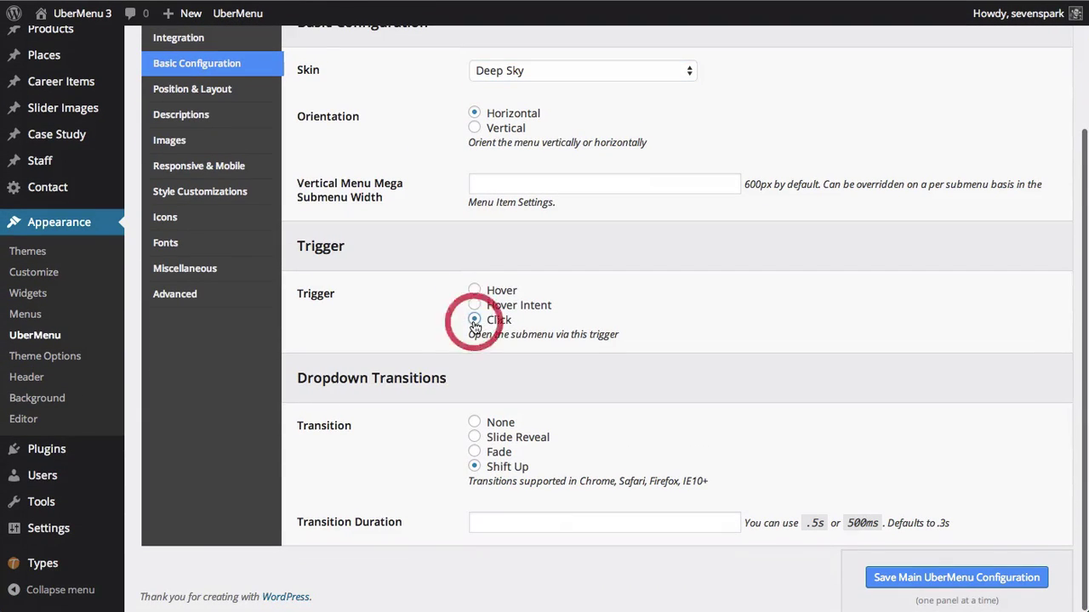
click(475, 437)
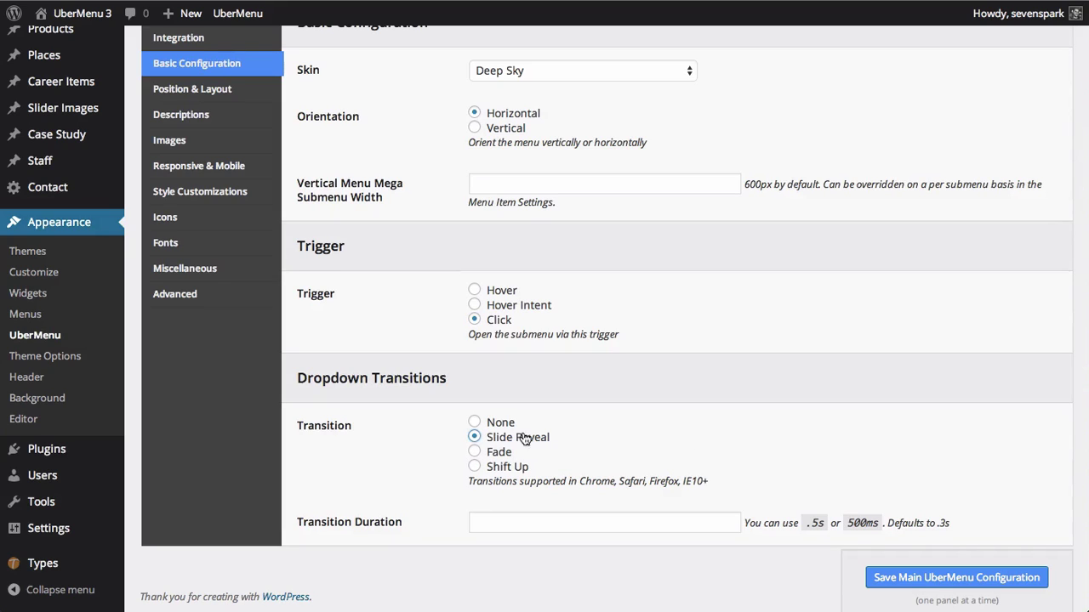
click(974, 581)
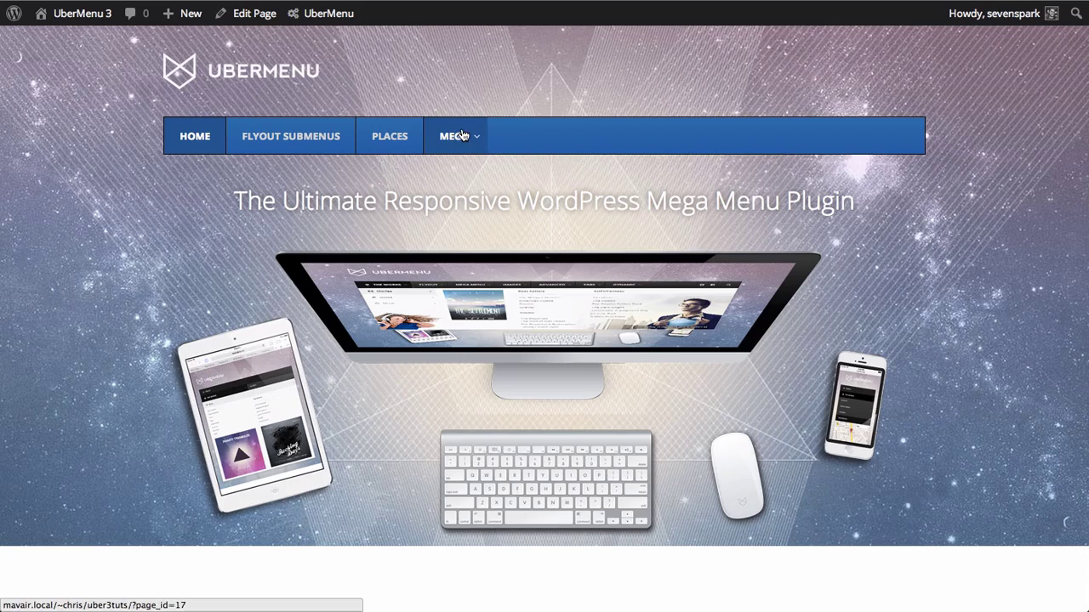
click(460, 136)
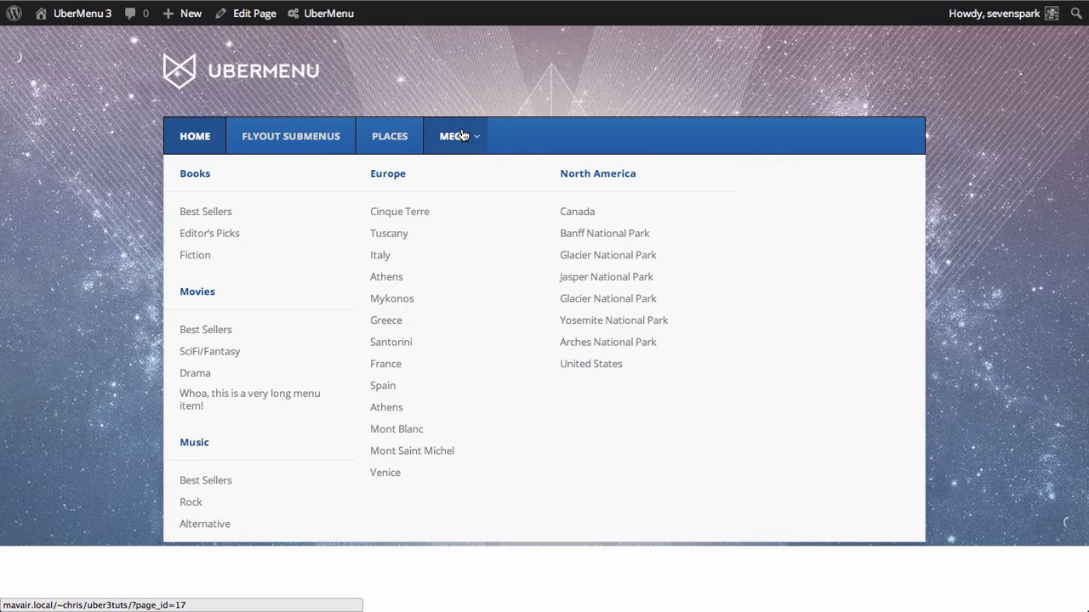
click(490, 92)
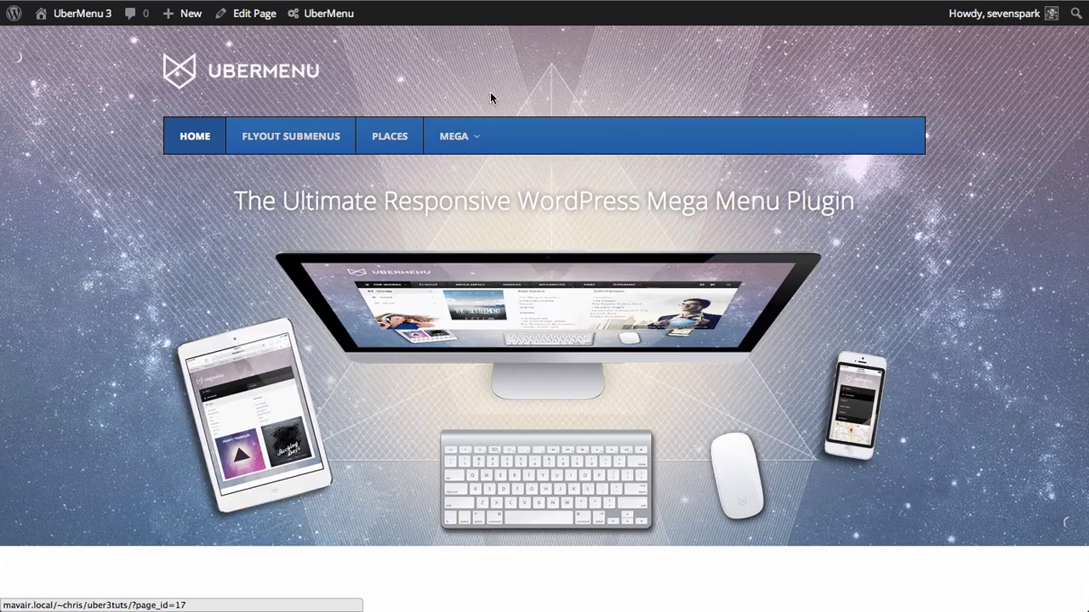
In Appearance > Menus, open the Mega item's UberMenu panel showing its General Settings.
click(454, 136)
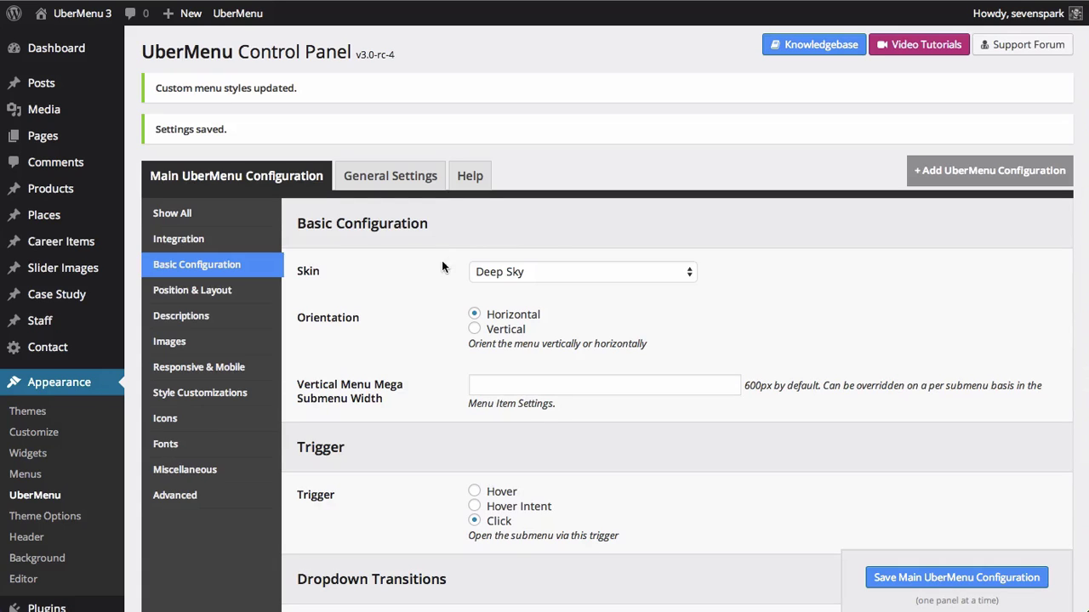
click(35, 481)
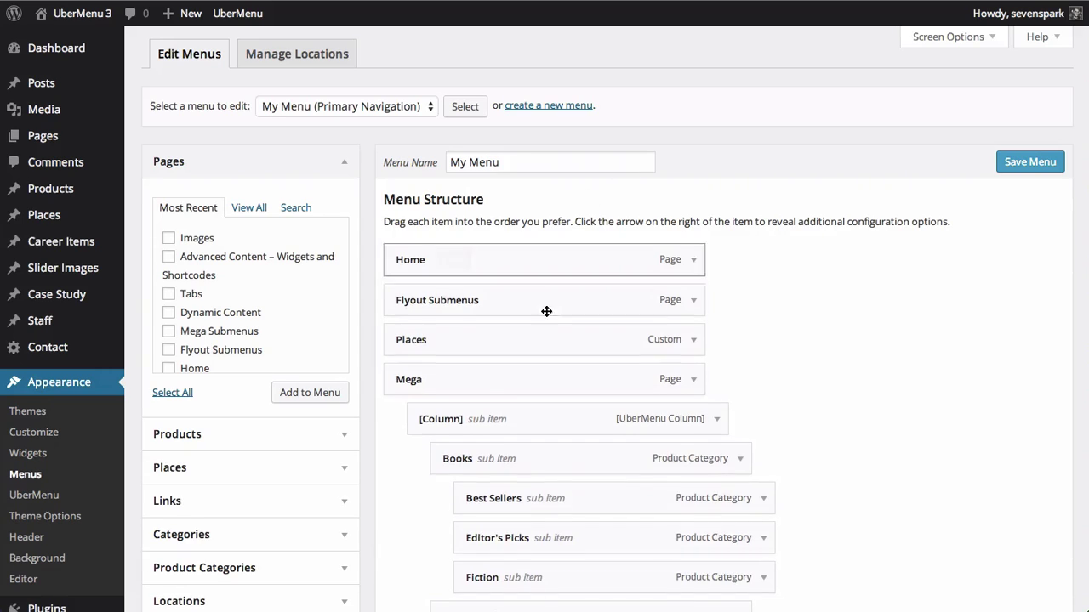
click(454, 380)
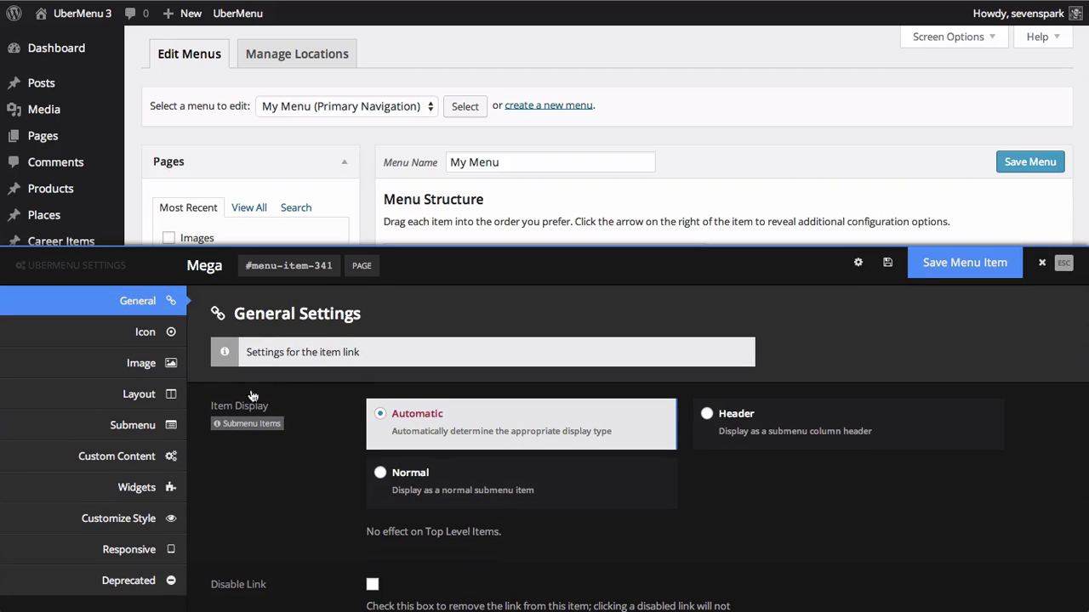
scroll(476, 191, down, 5)
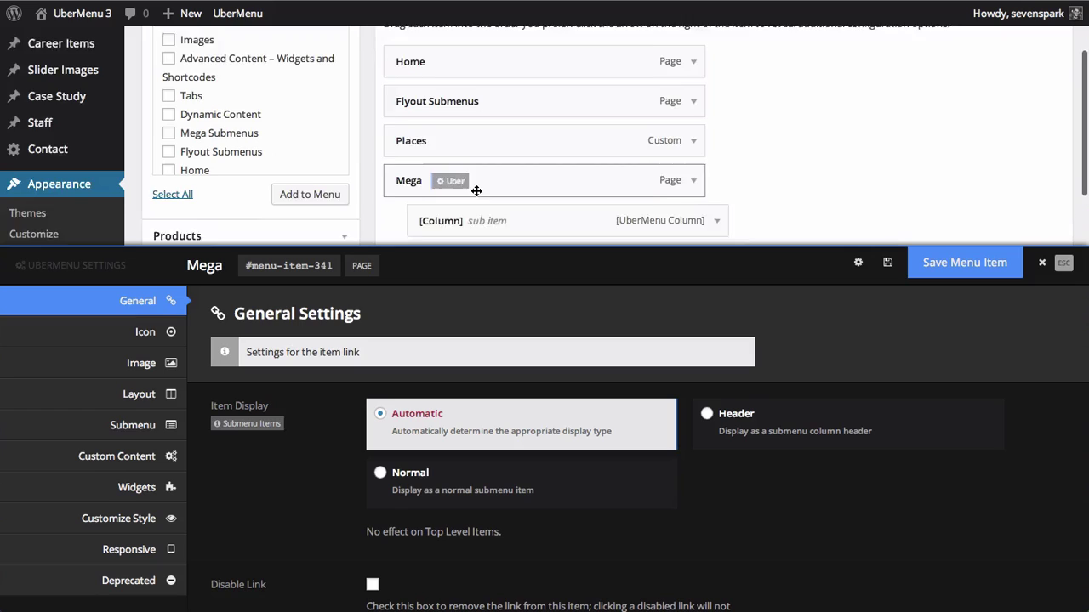
mouse_move(454, 146)
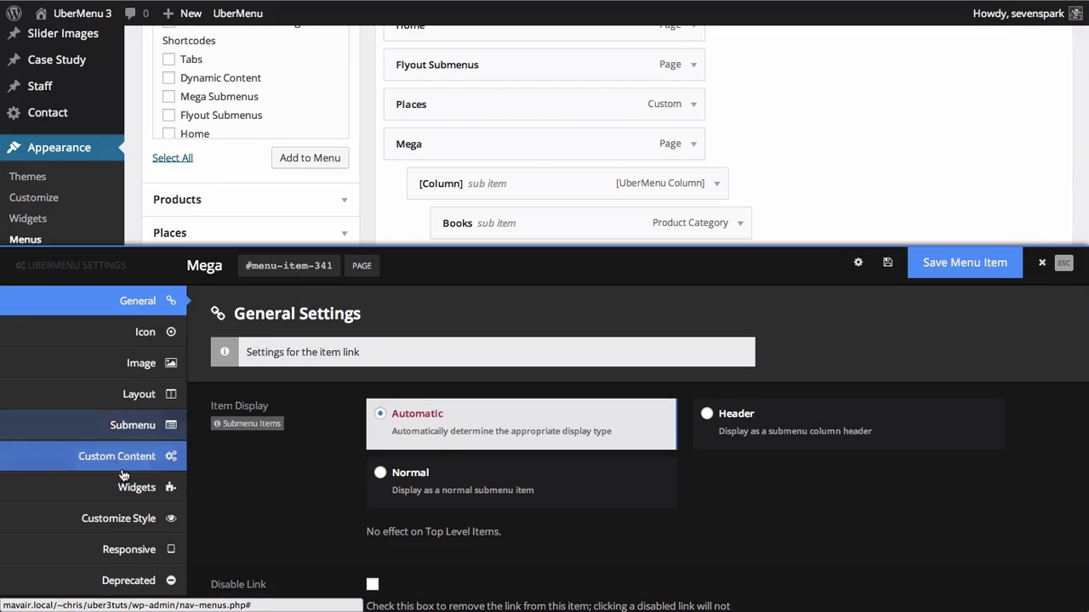
Give the Mega item the camera icon from its Icon settings and save the menu item.
click(147, 334)
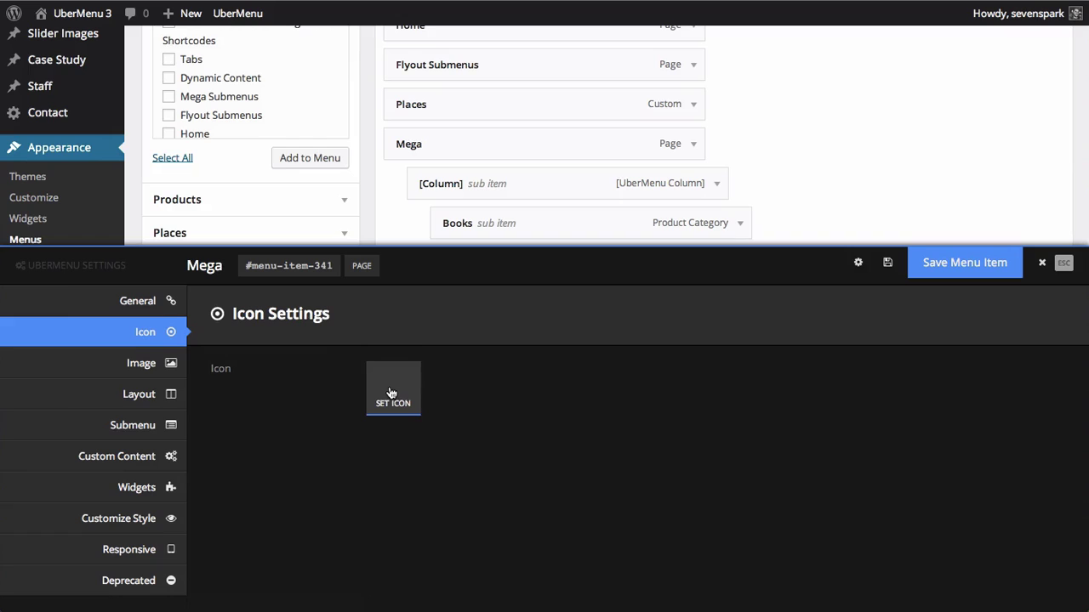
click(391, 392)
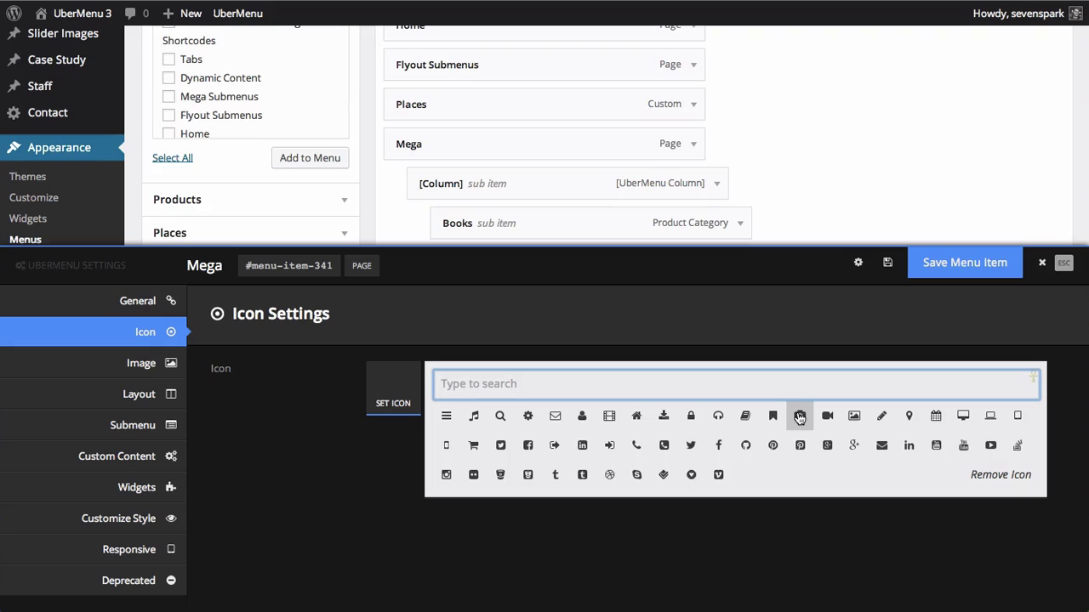
click(799, 416)
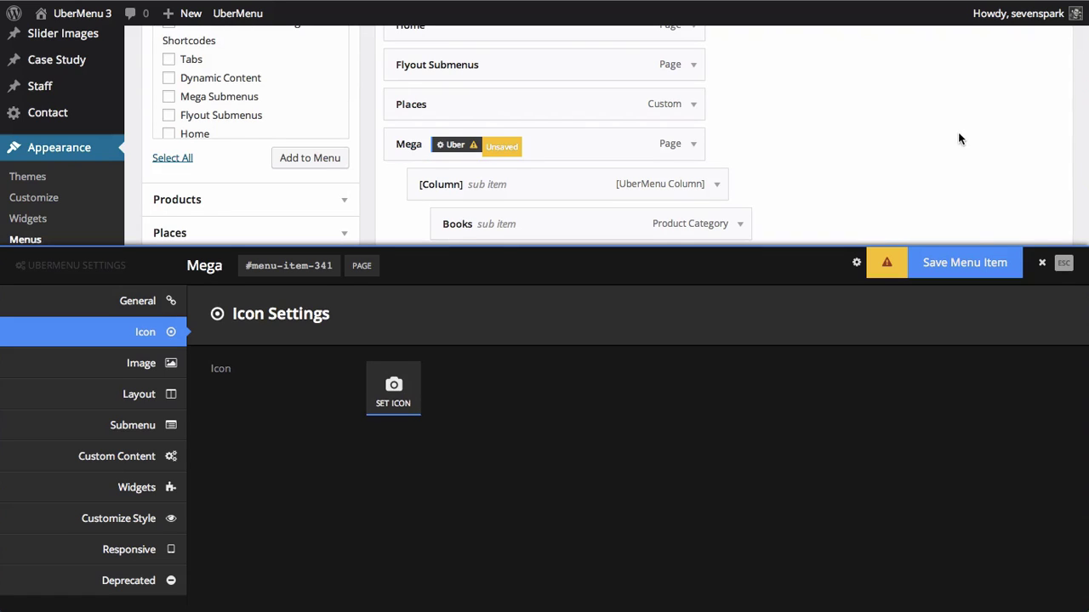
click(982, 260)
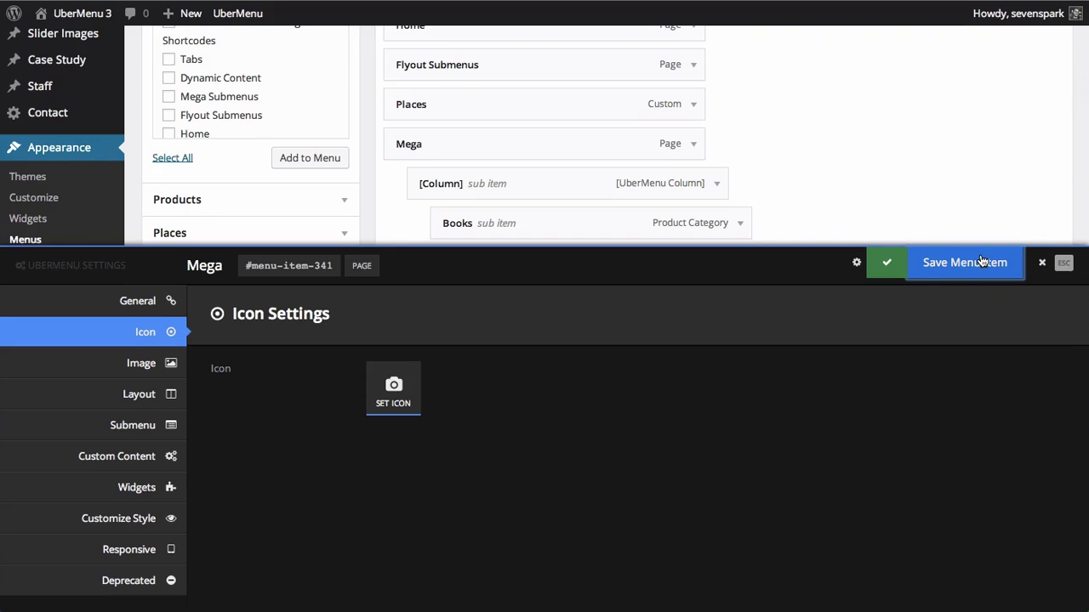
Preview the Mega item's new camera icon on the site front end.
scroll(923, 134, up, 4)
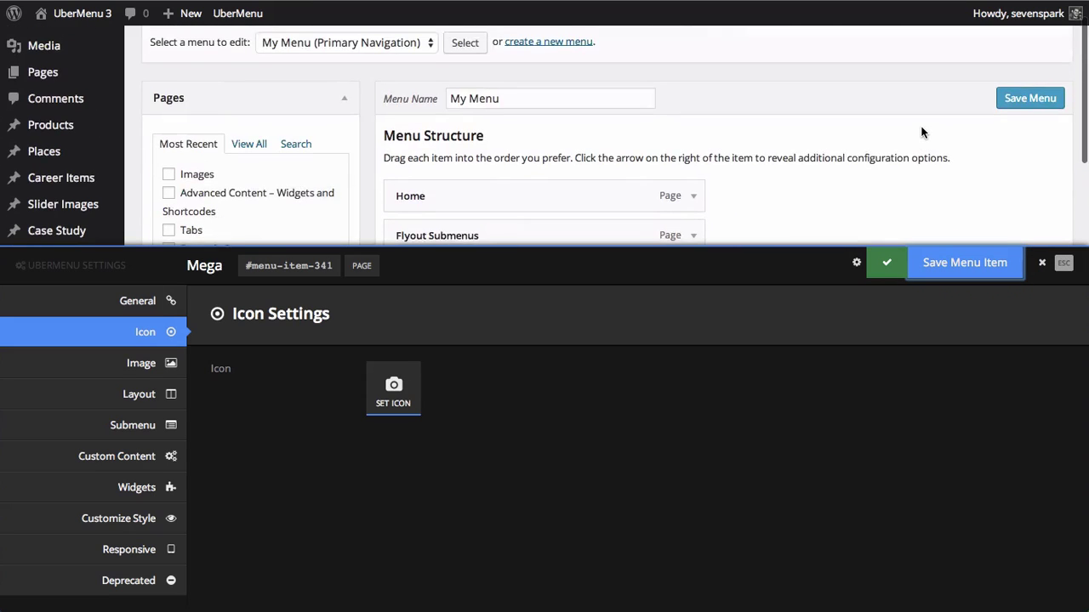
scroll(923, 133, down, 1)
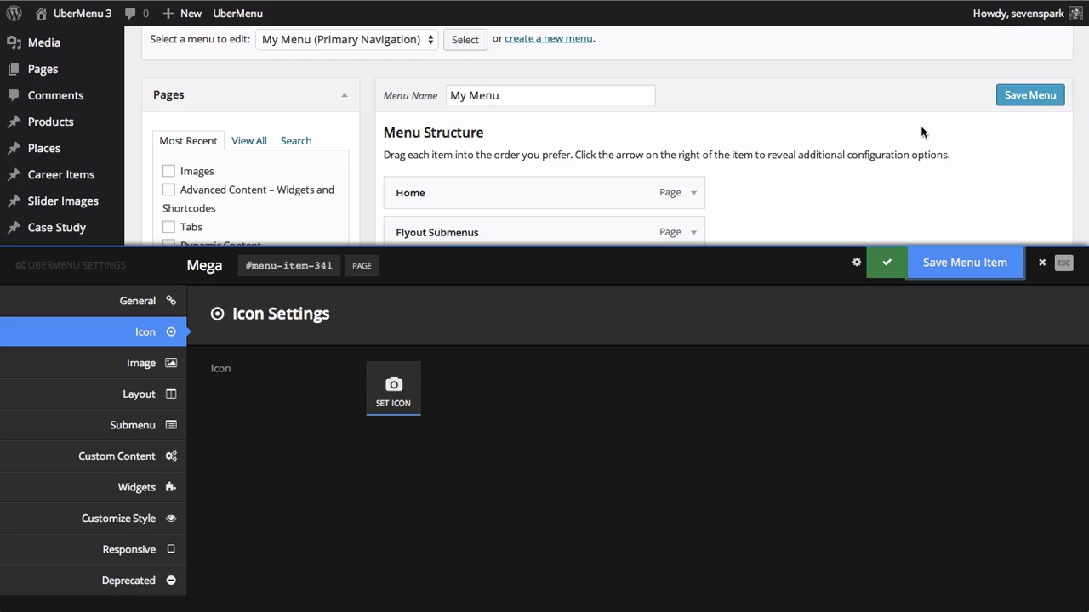
scroll(922, 131, down, 5)
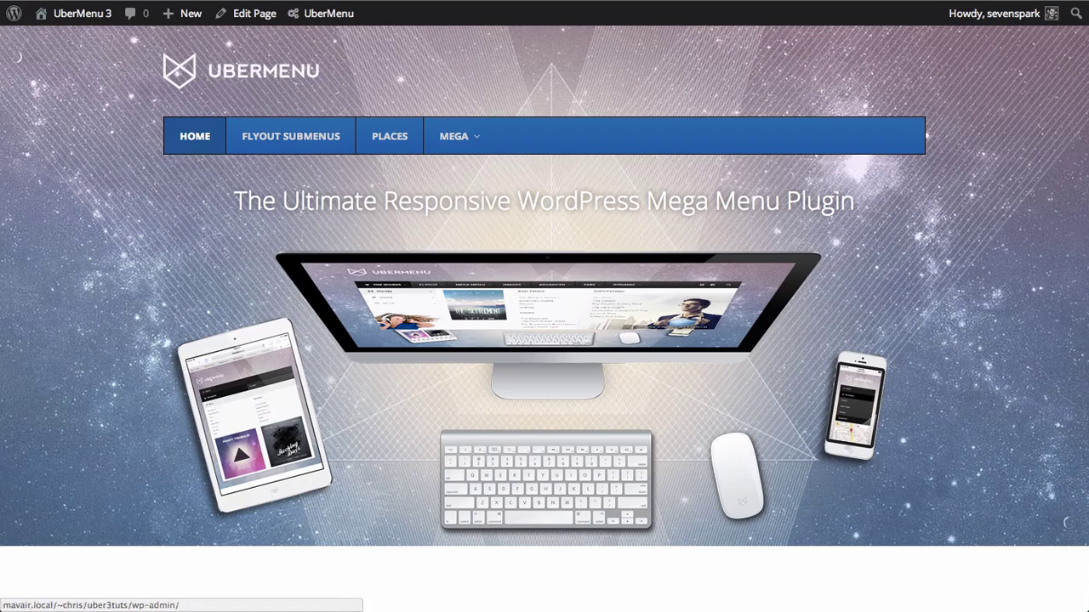
click(68, 12)
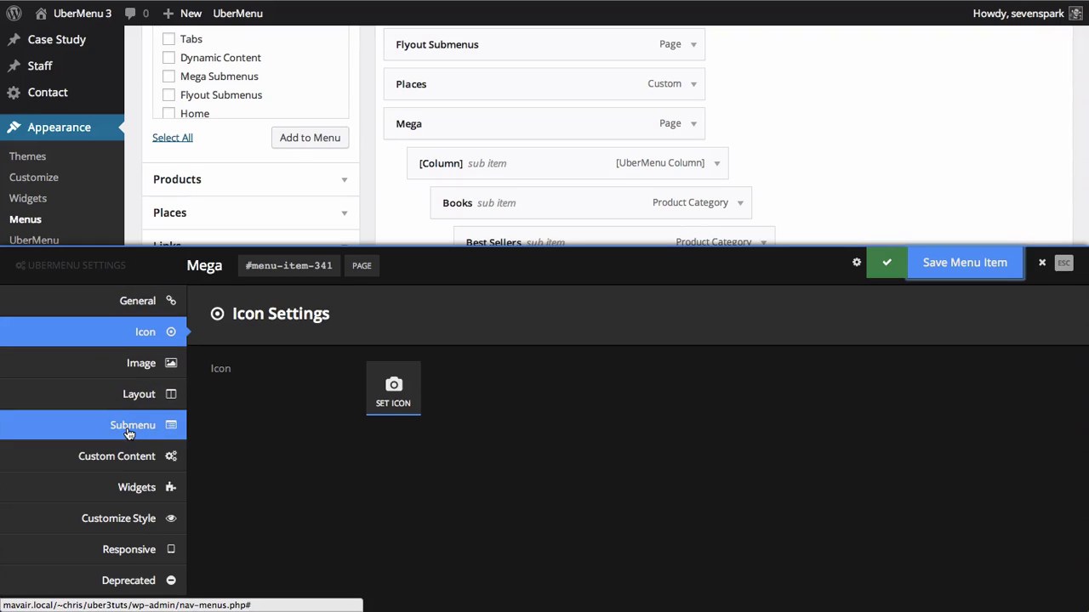
Set the Mega submenu to Flyout Submenu, save, and check the Europe flyout on the site.
click(129, 433)
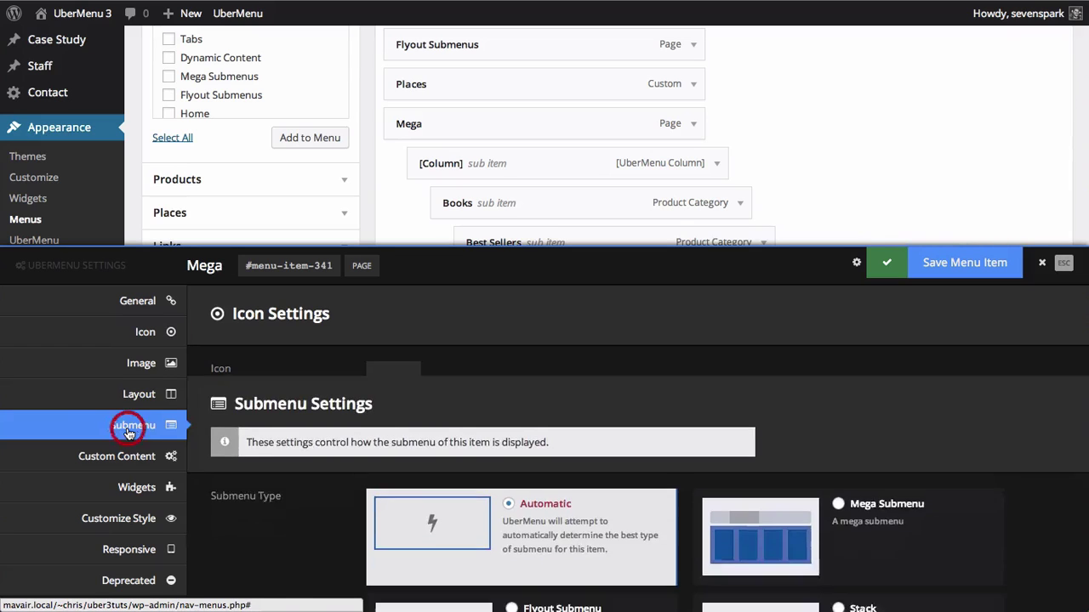
scroll(325, 445, down, 1)
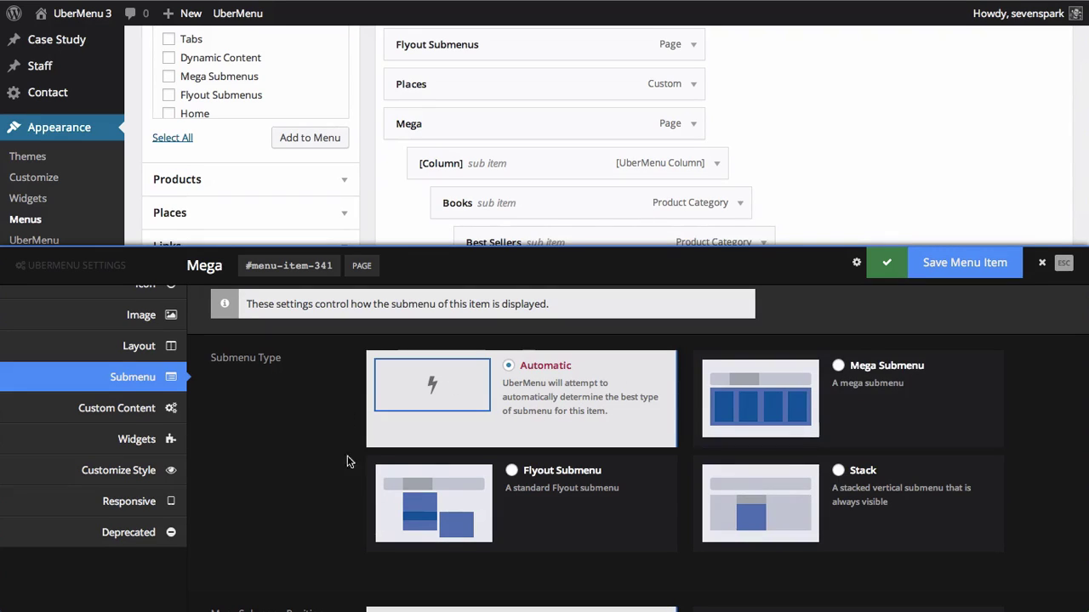
click(495, 497)
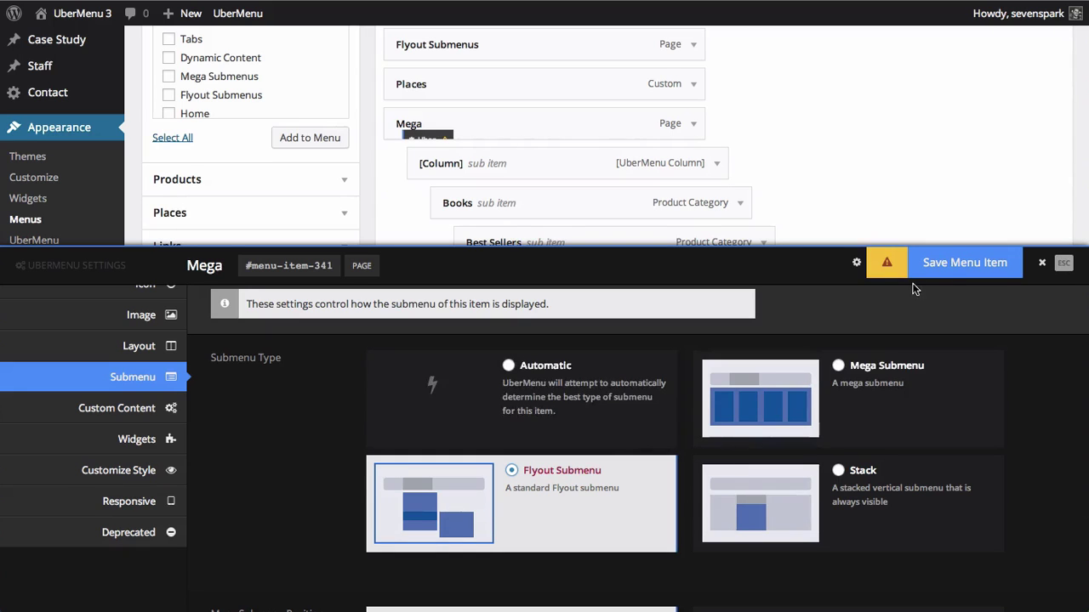
click(972, 267)
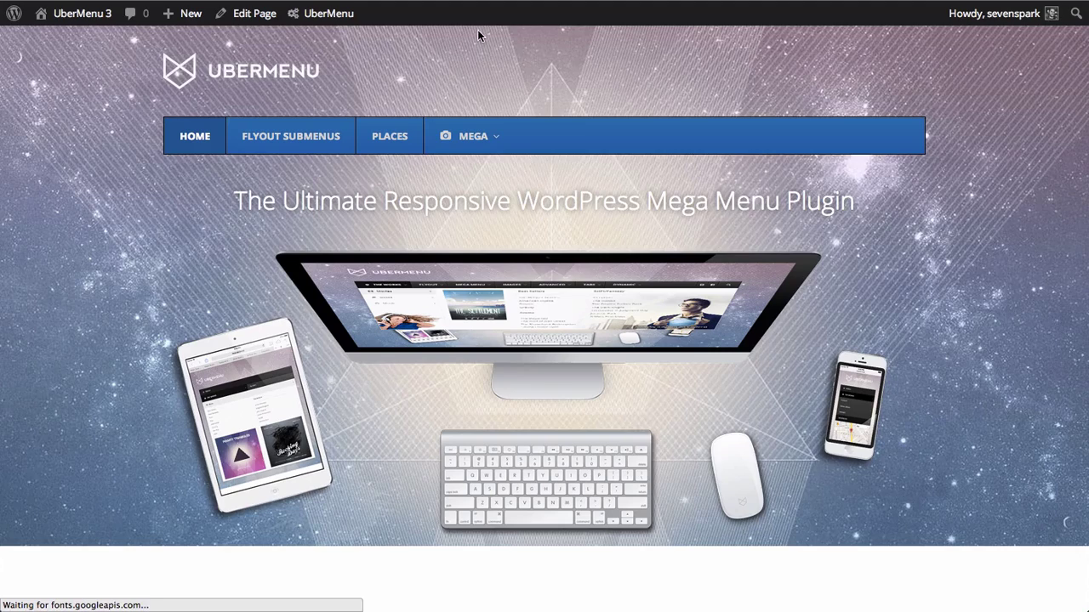
mouse_move(465, 139)
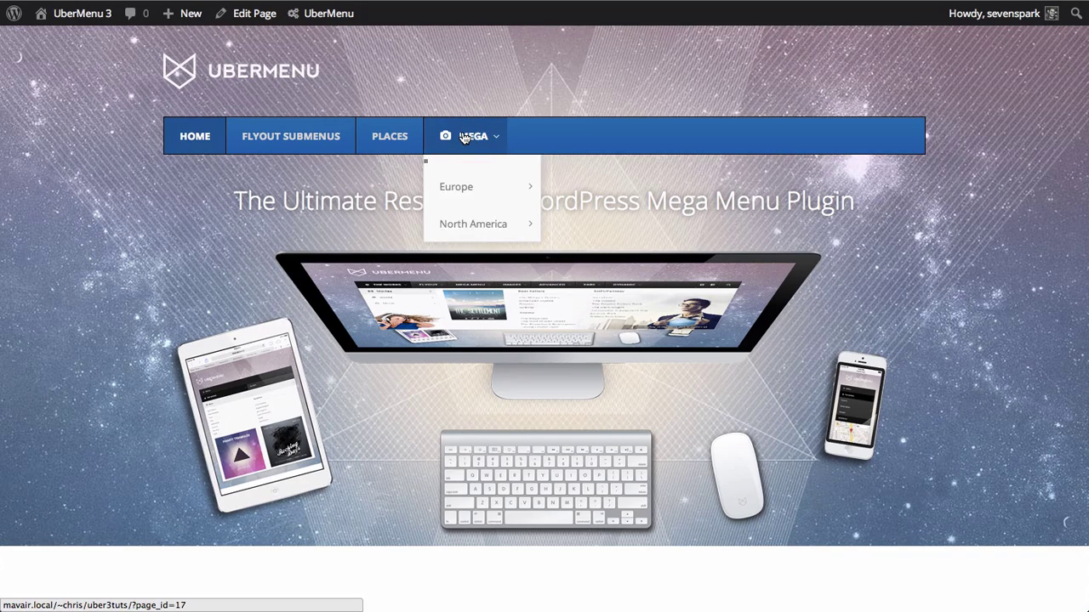
click(463, 186)
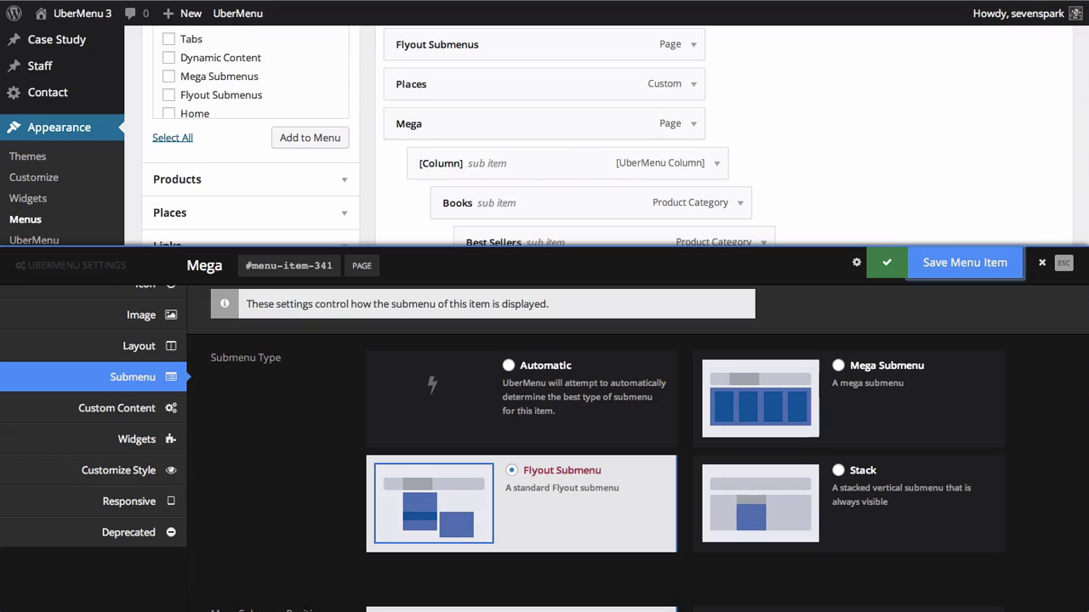
Set the Mega submenu to Automatic type at the Right Edge of Menu Bar and save.
click(487, 390)
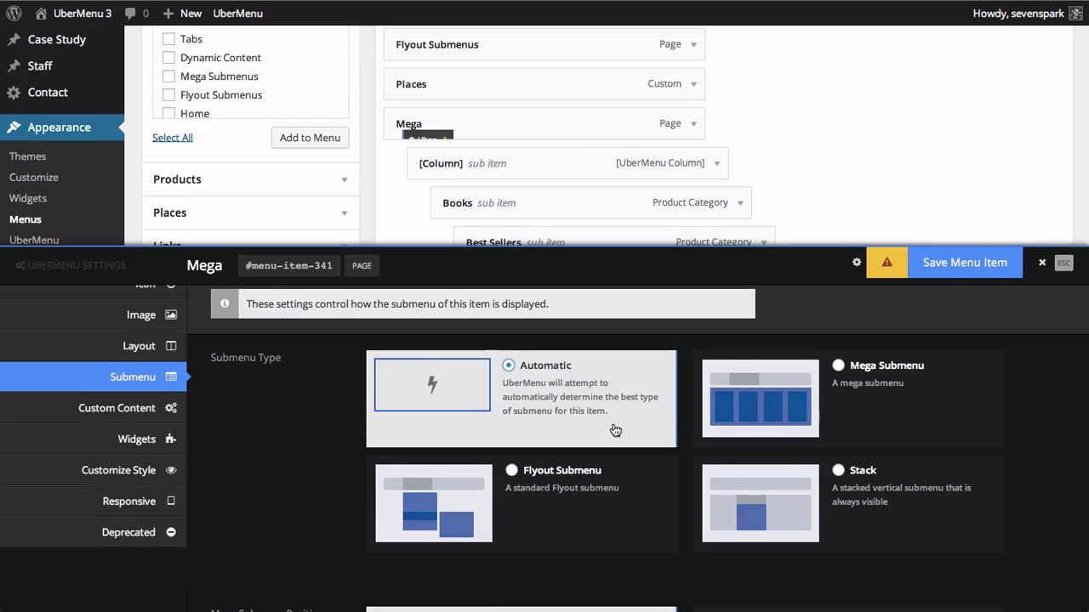
scroll(613, 430, down, 5)
scroll(615, 431, down, 1)
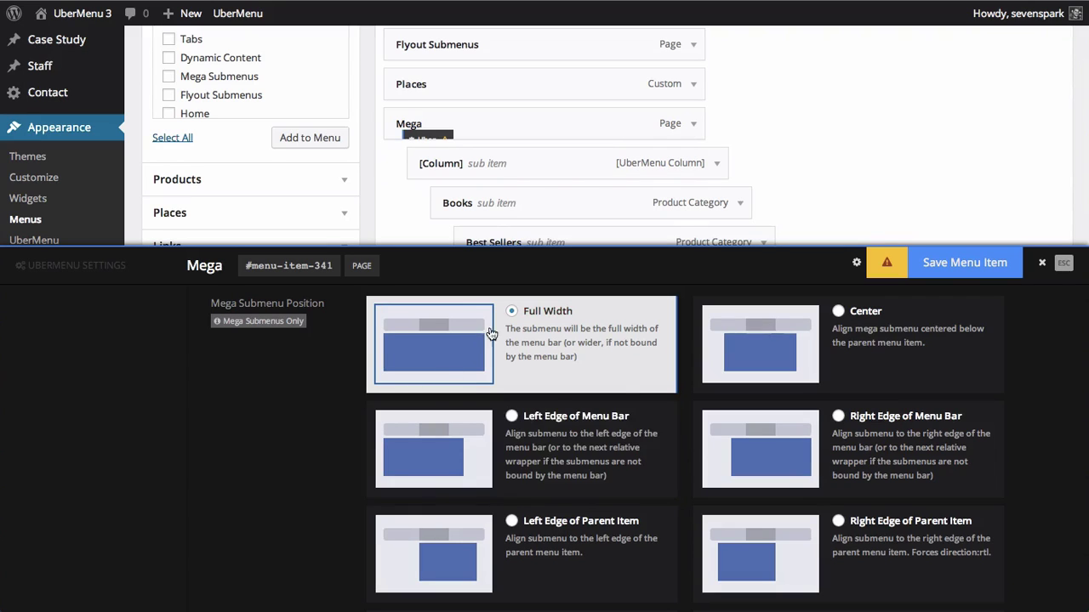
scroll(627, 377, down, 1)
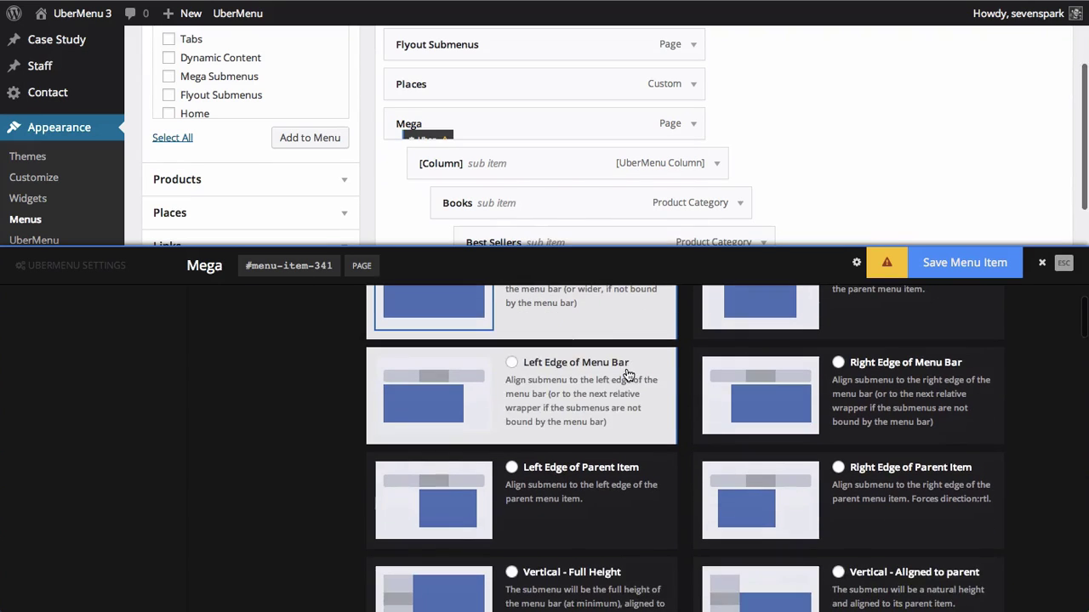
click(752, 381)
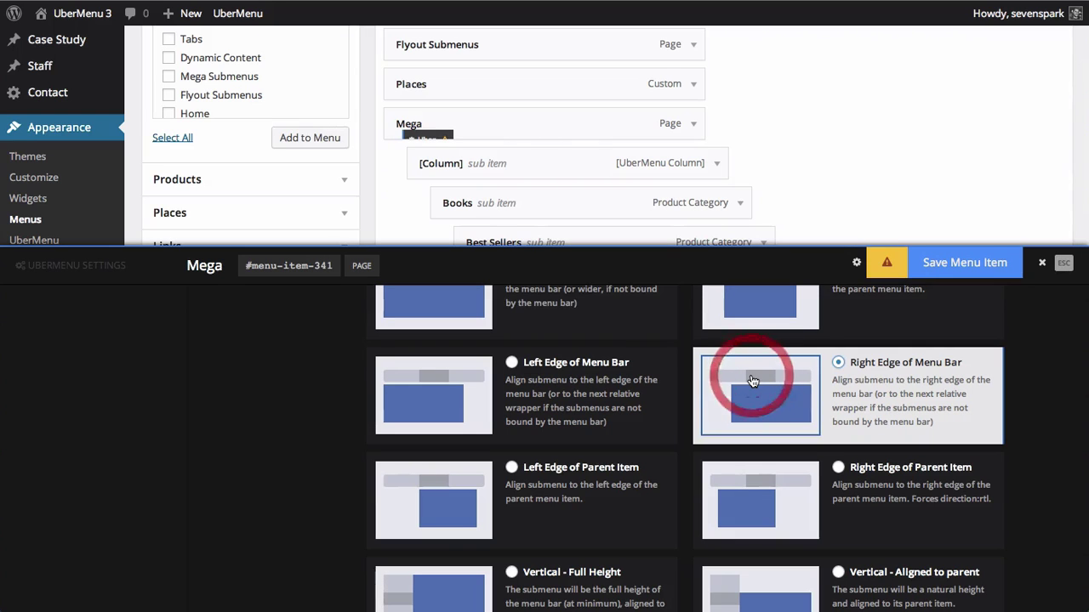
click(965, 262)
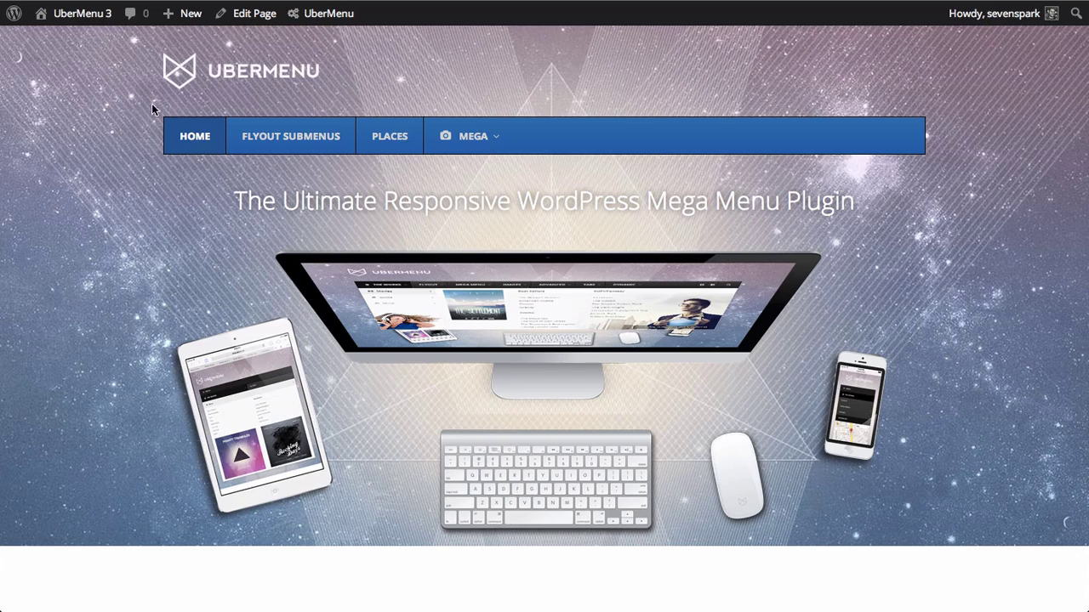
Reload the site to check the right-aligned Mega dropdown, then save the Mega item again.
key(ctrl+r)
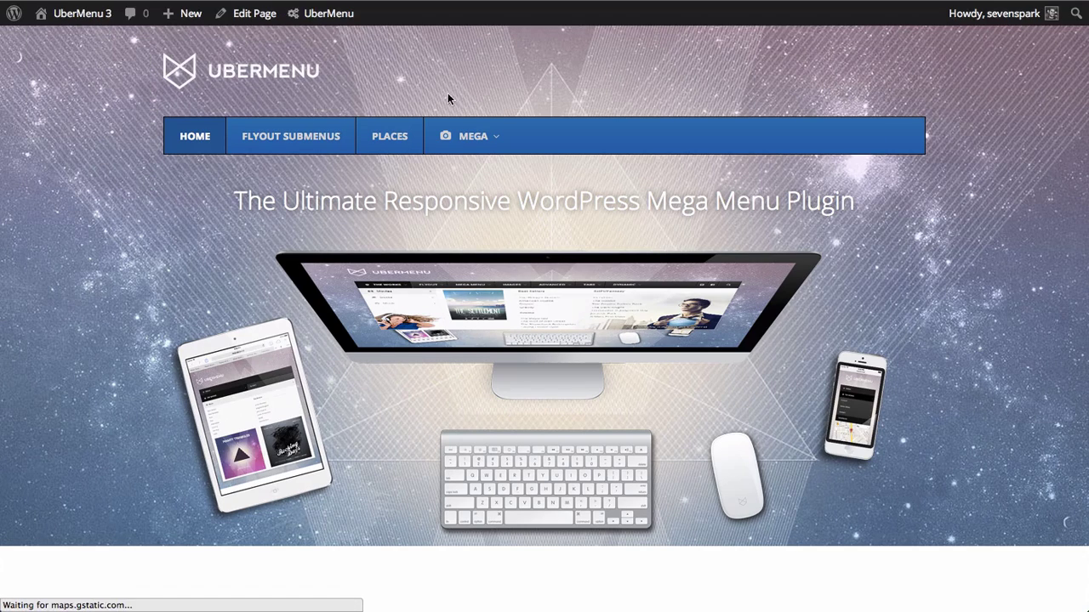
mouse_move(465, 153)
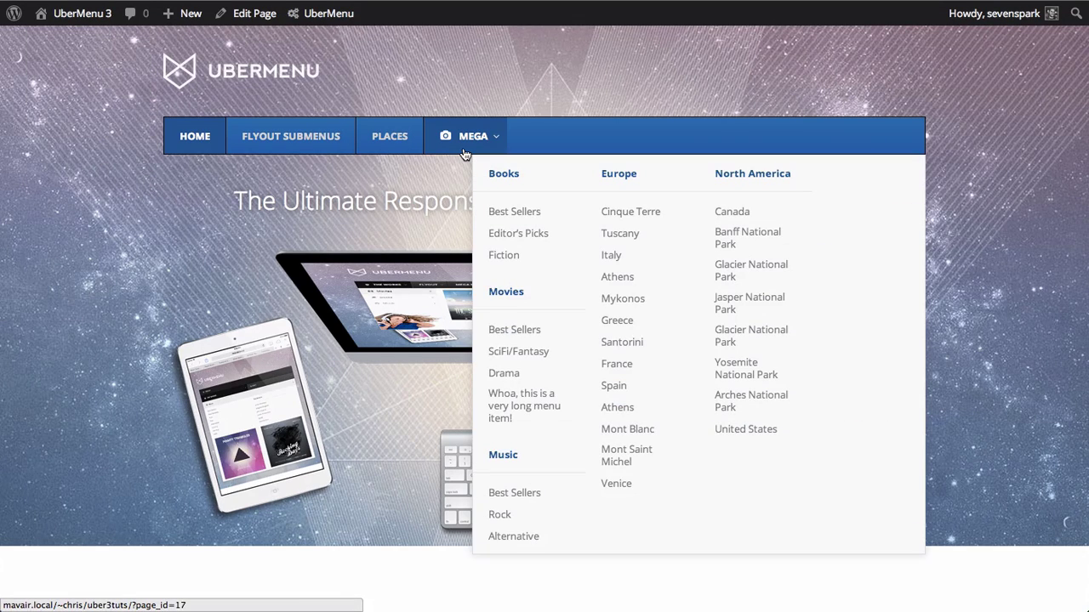
click(514, 72)
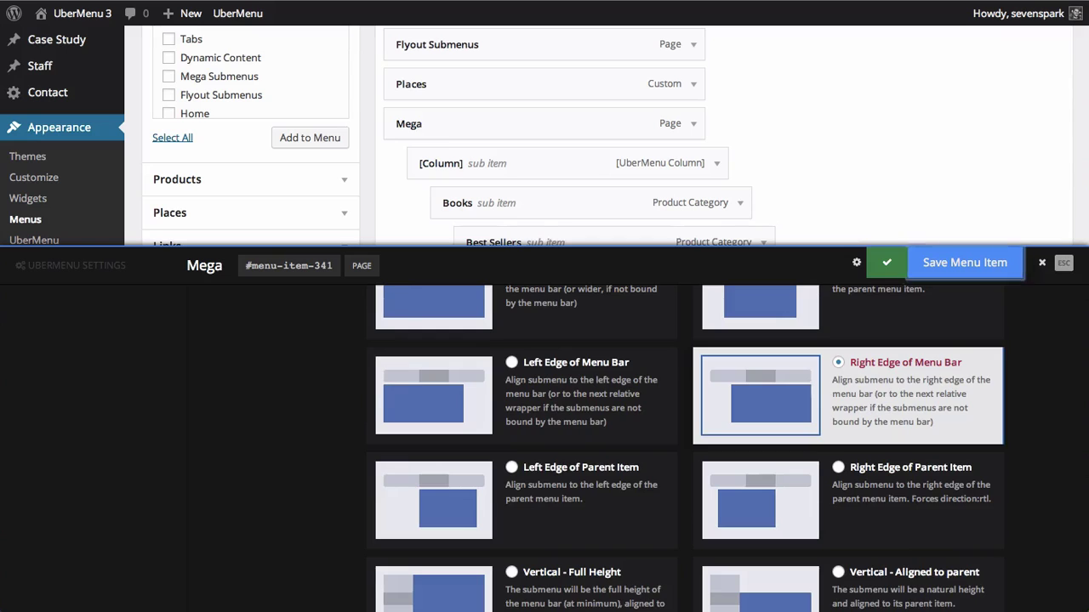
scroll(539, 389, down, 10)
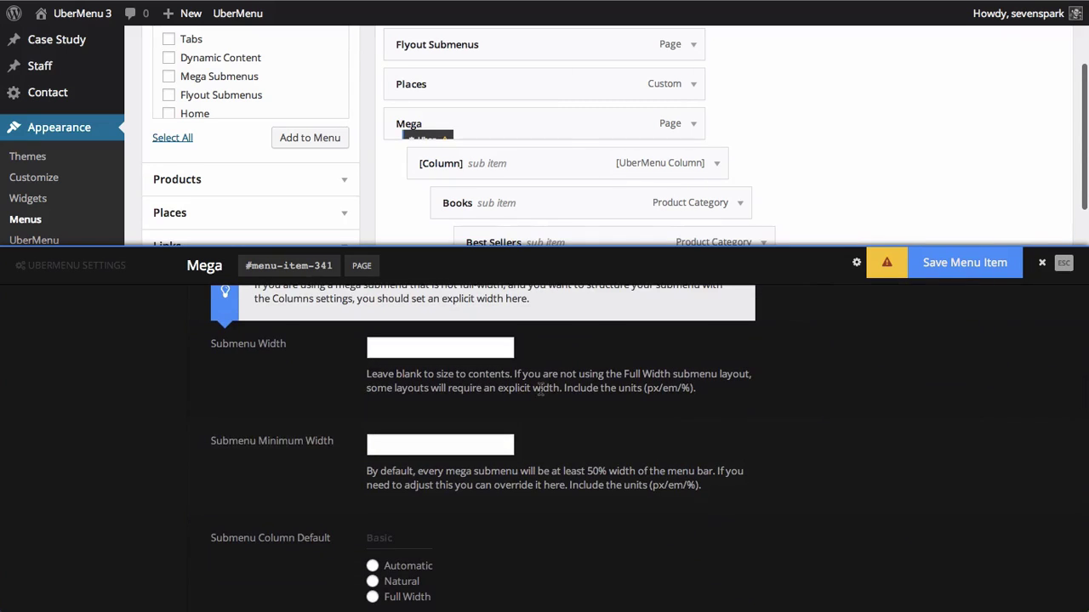
scroll(315, 373, down, 3)
scroll(316, 372, down, 3)
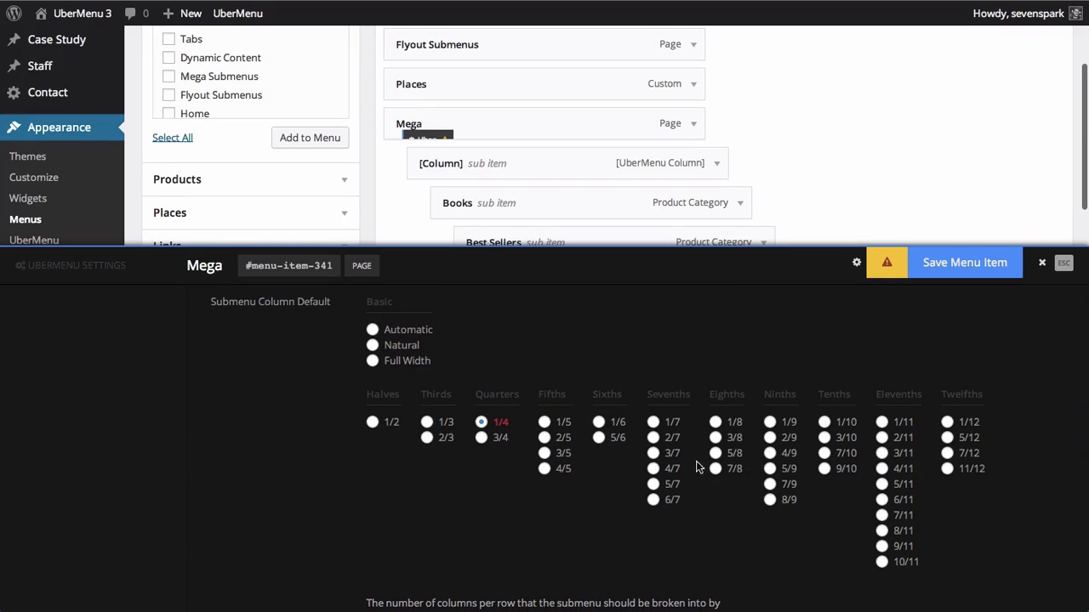
scroll(382, 560, down, 10)
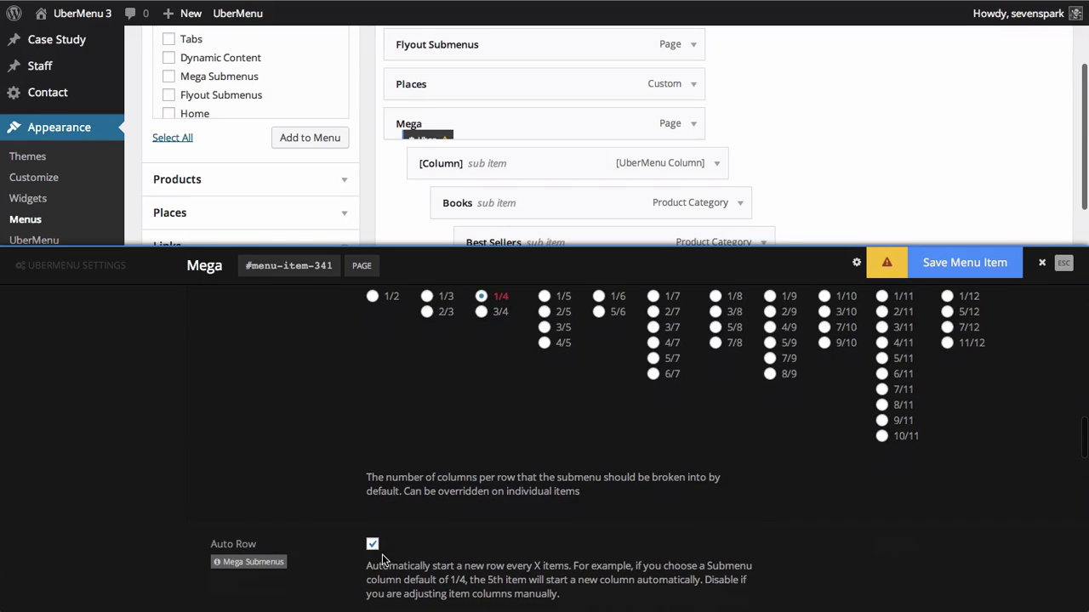
scroll(436, 389, down, 10)
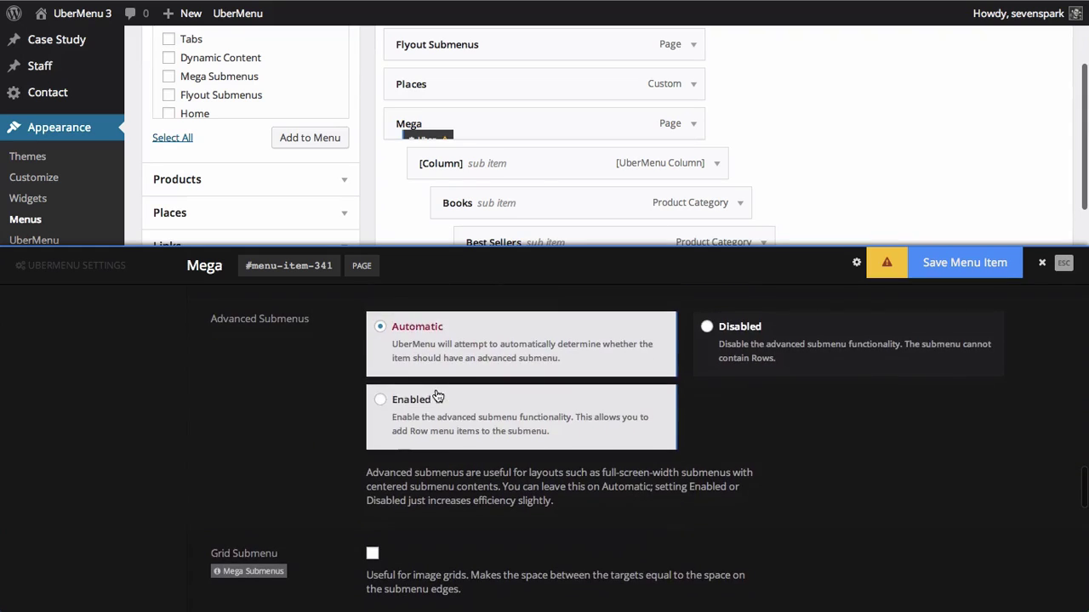
scroll(435, 389, down, 1)
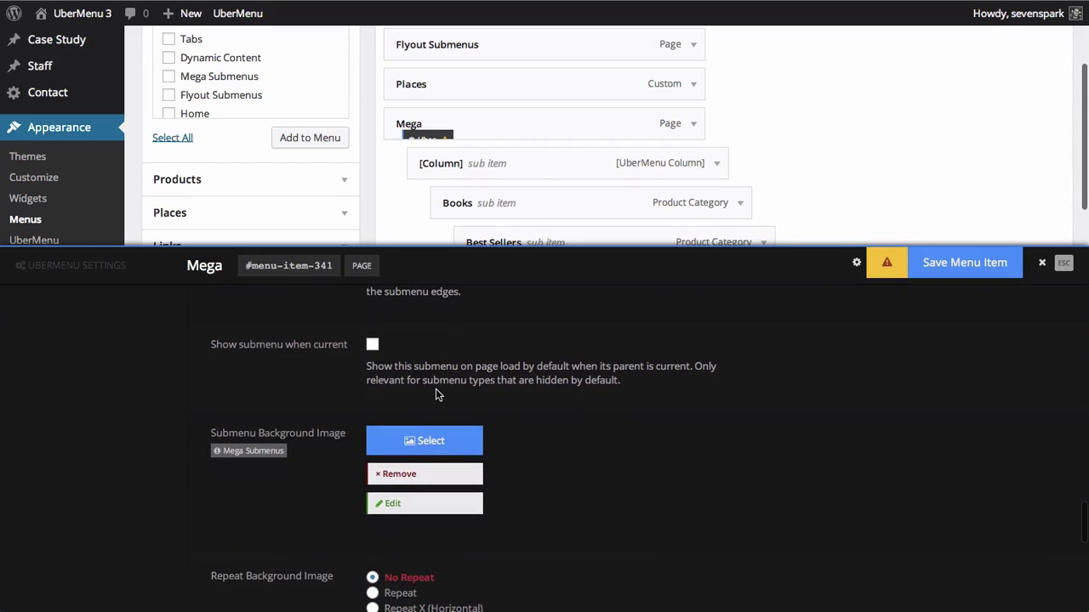
scroll(289, 441, down, 4)
scroll(289, 440, up, 3)
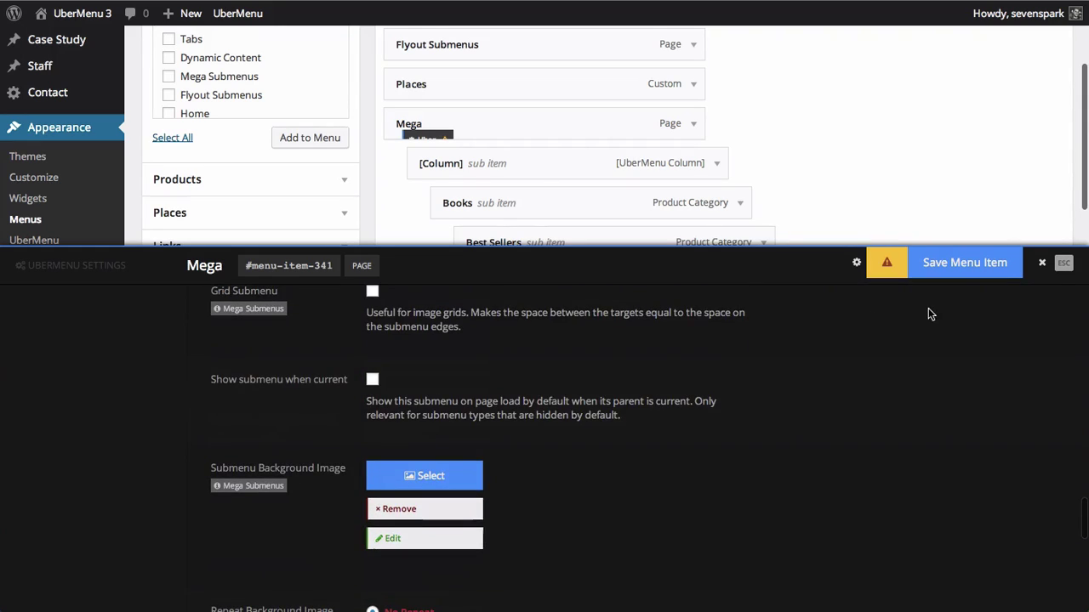
click(931, 265)
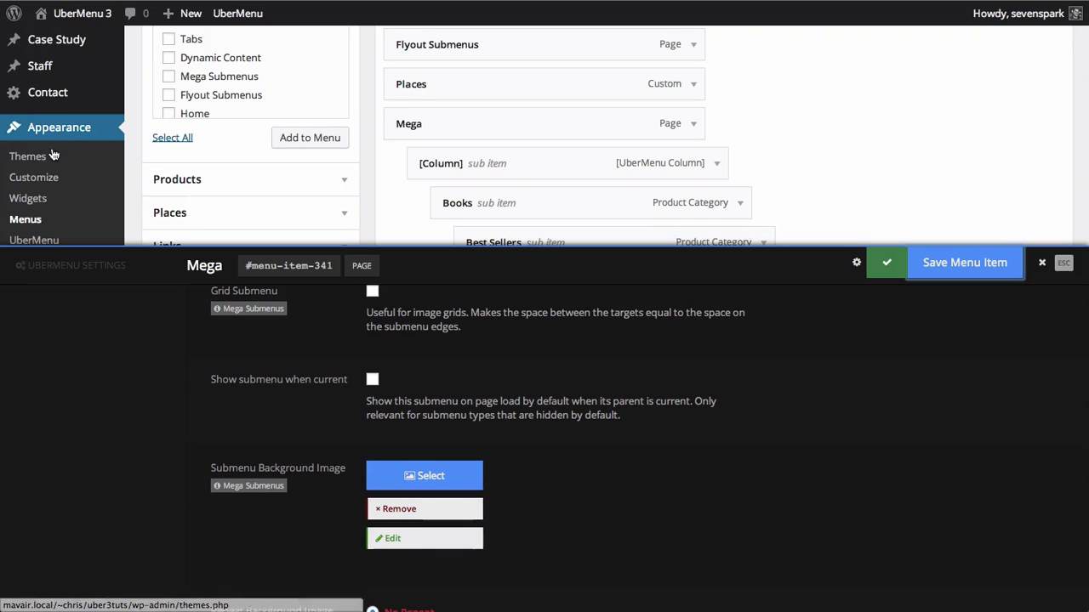
Expand UberMenu [main] in the Customizer and change its skin from Deep Sky to Fire.
mouse_move(237, 12)
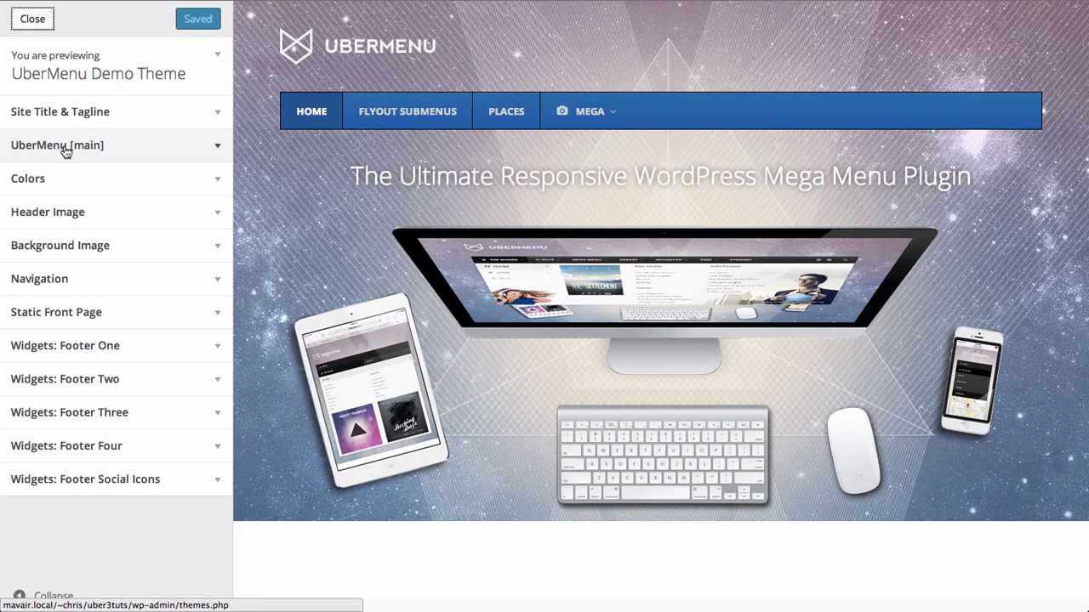
click(150, 152)
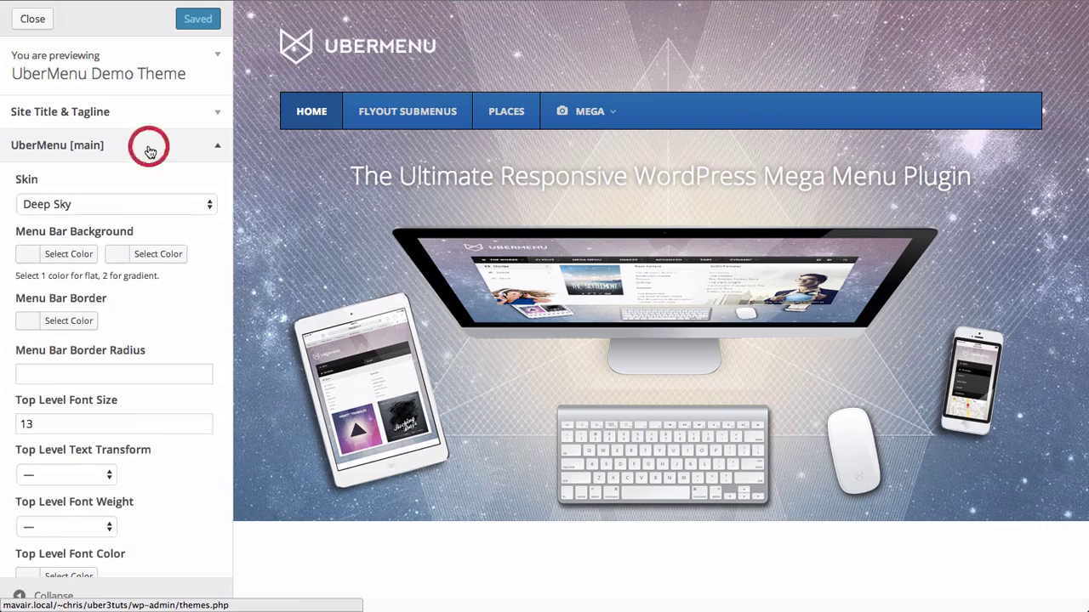
scroll(177, 179, down, 2)
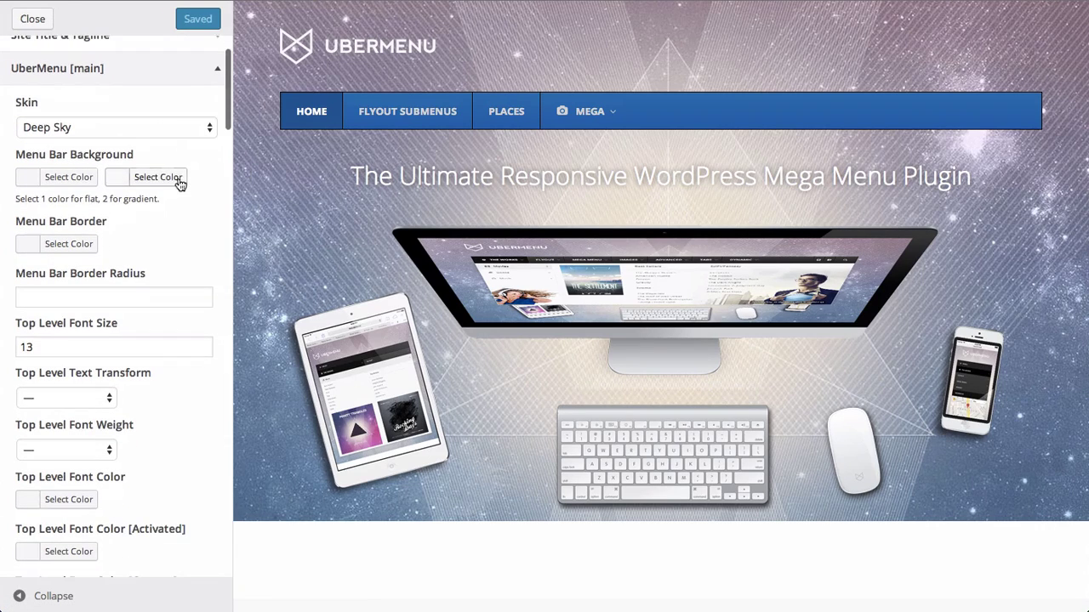
click(124, 127)
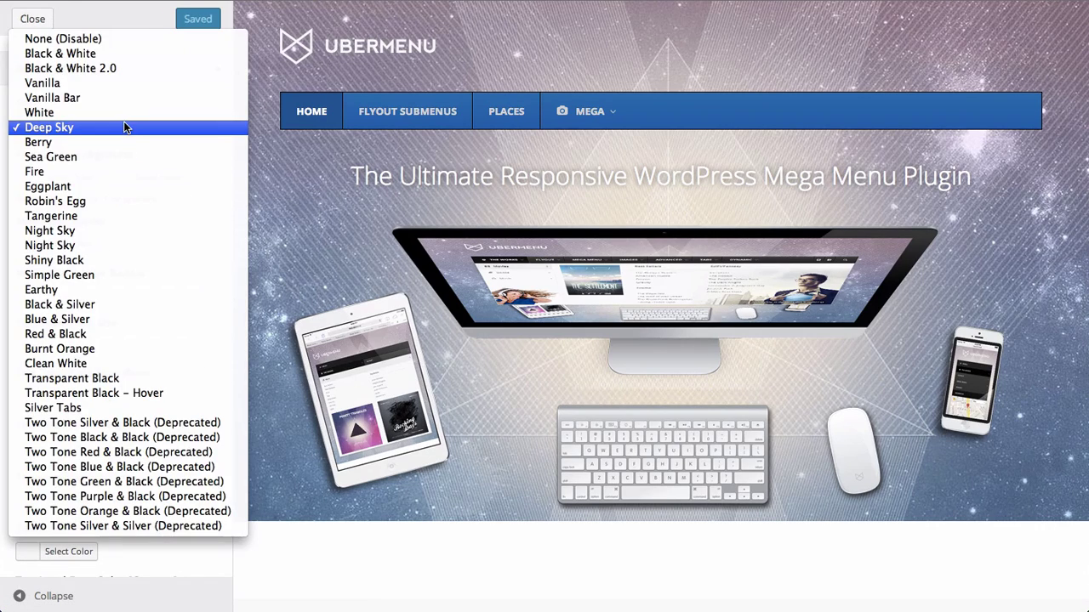
click(120, 171)
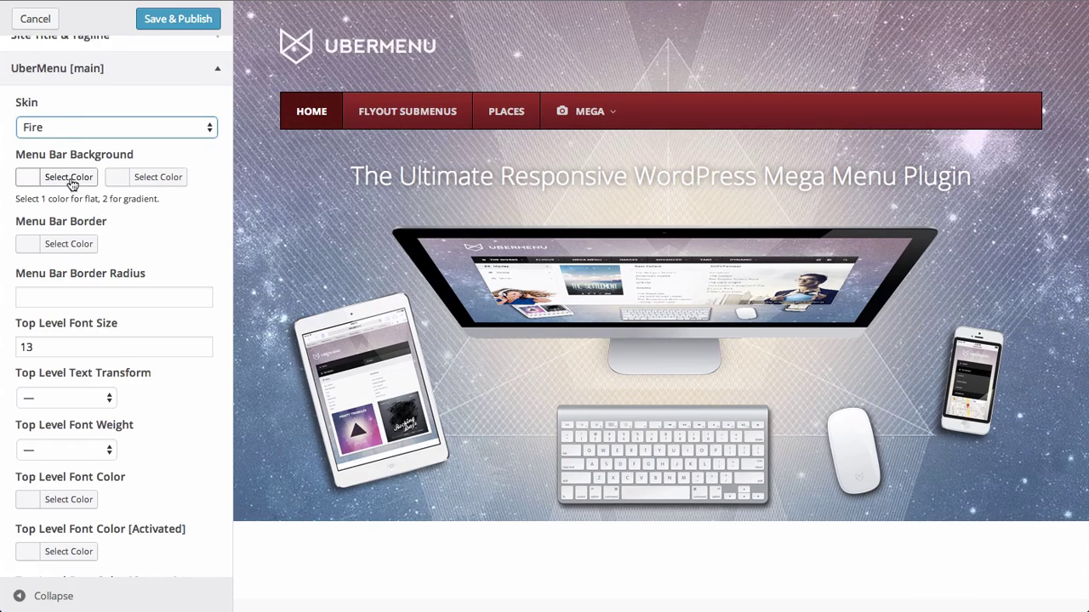
scroll(150, 270, down, 10)
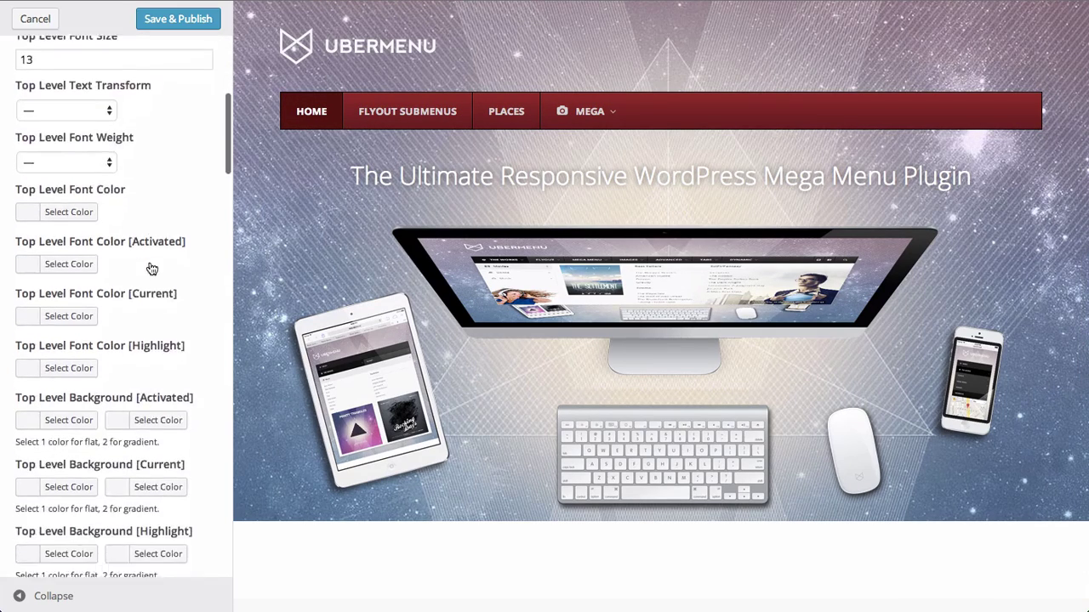
scroll(151, 270, down, 4)
scroll(151, 270, up, 8)
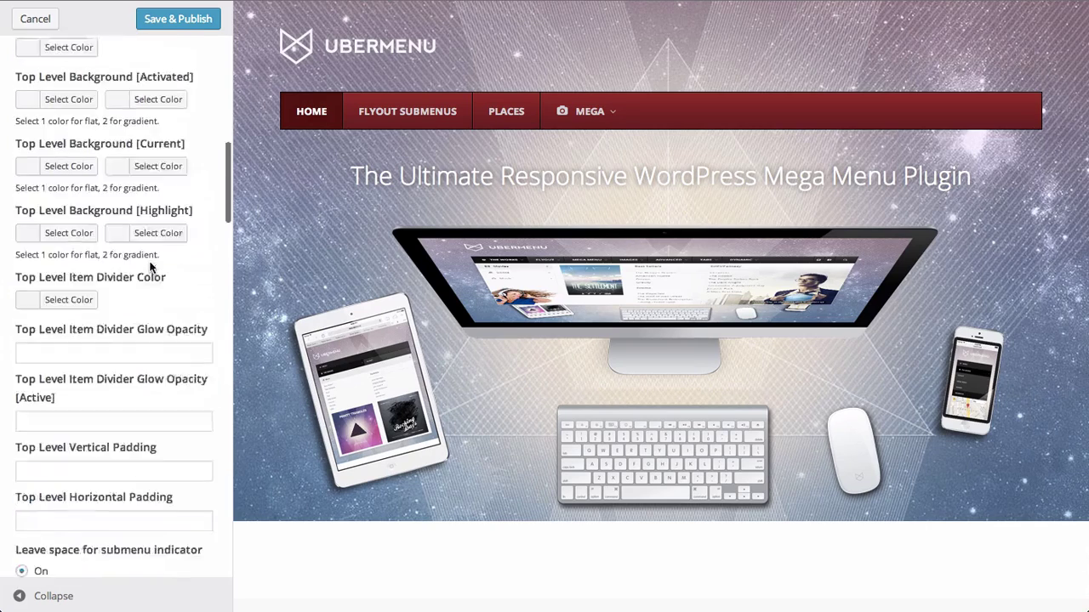
scroll(151, 270, up, 4)
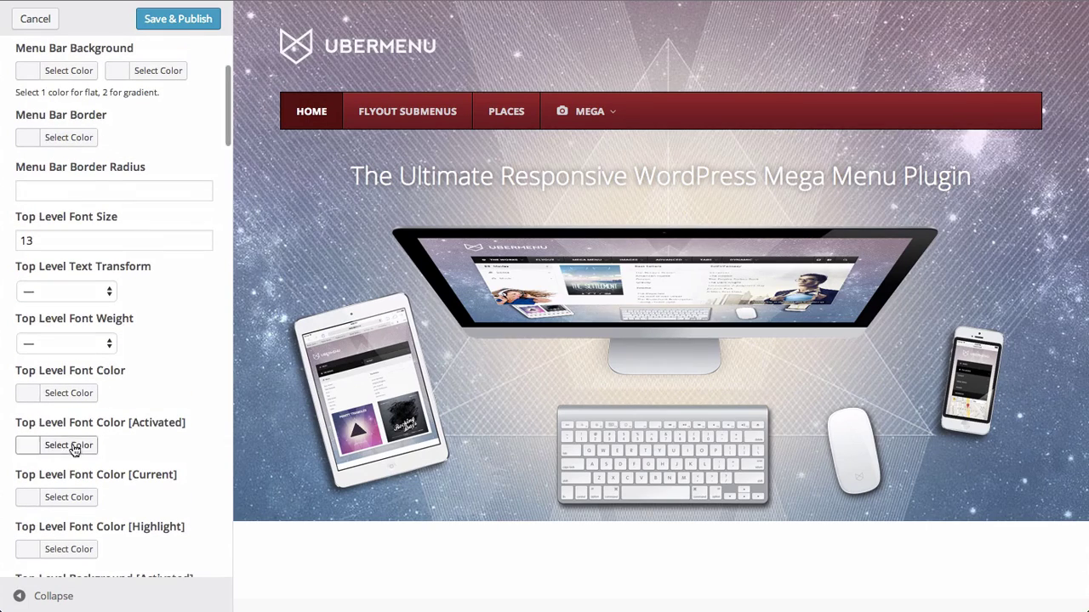
Give the menu bar background a gradient from blue to dark blue #182296.
scroll(70, 178, up, 2)
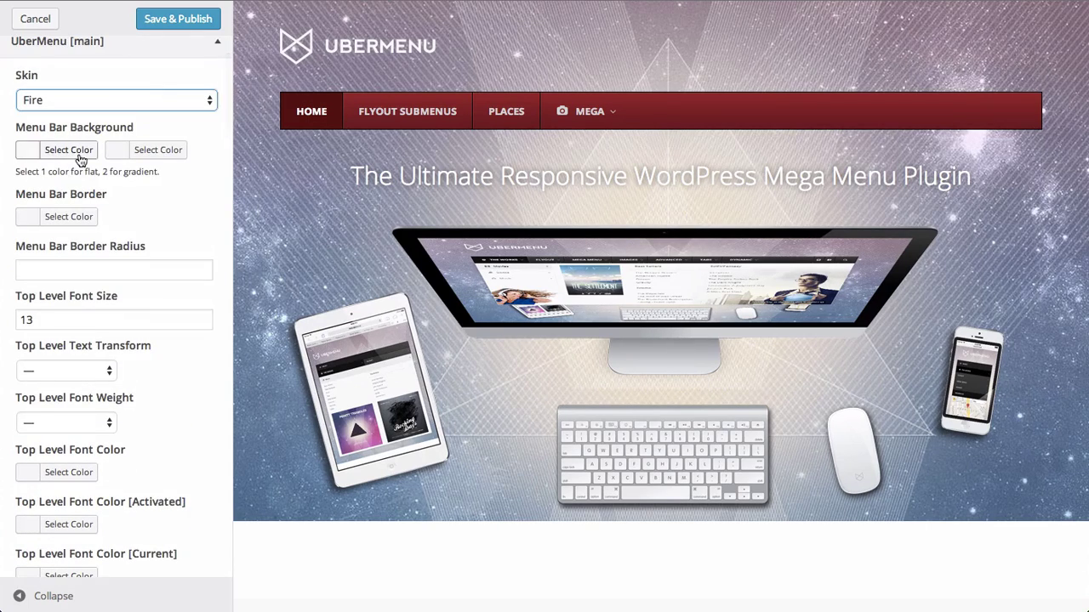
click(75, 152)
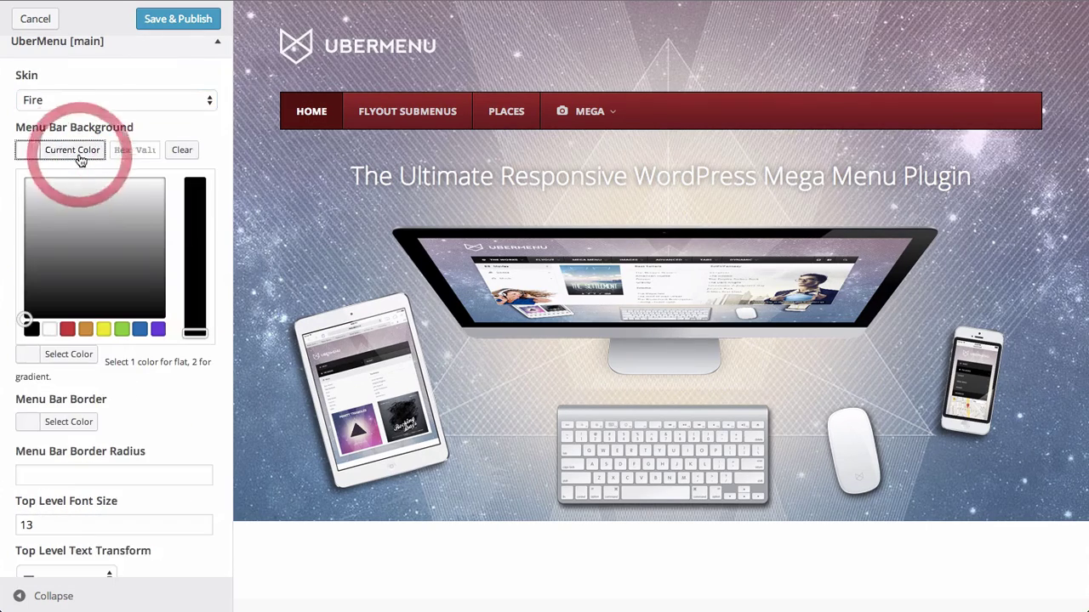
click(140, 330)
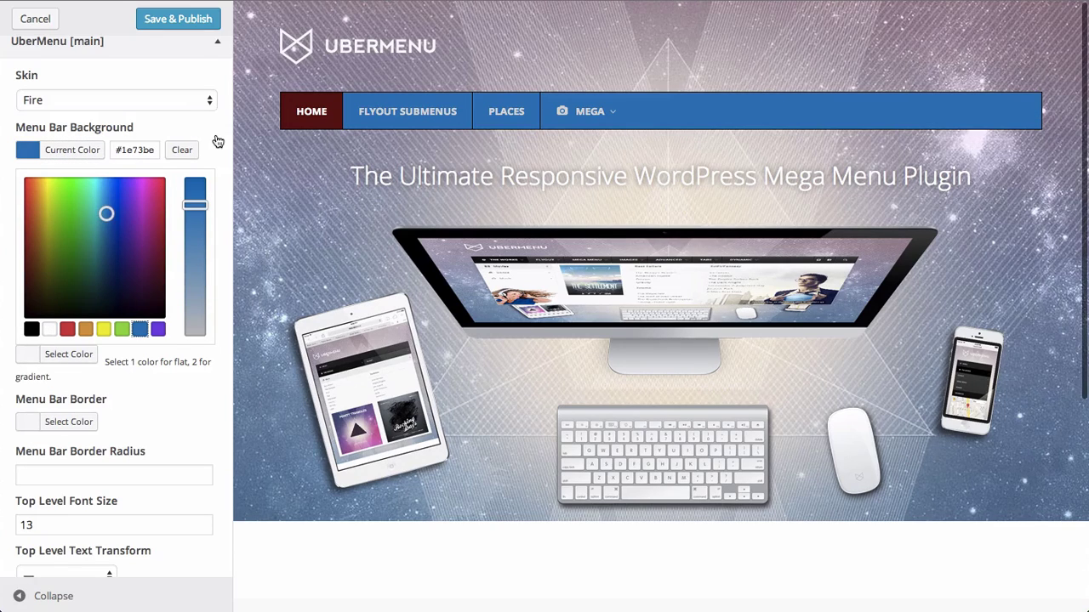
click(232, 130)
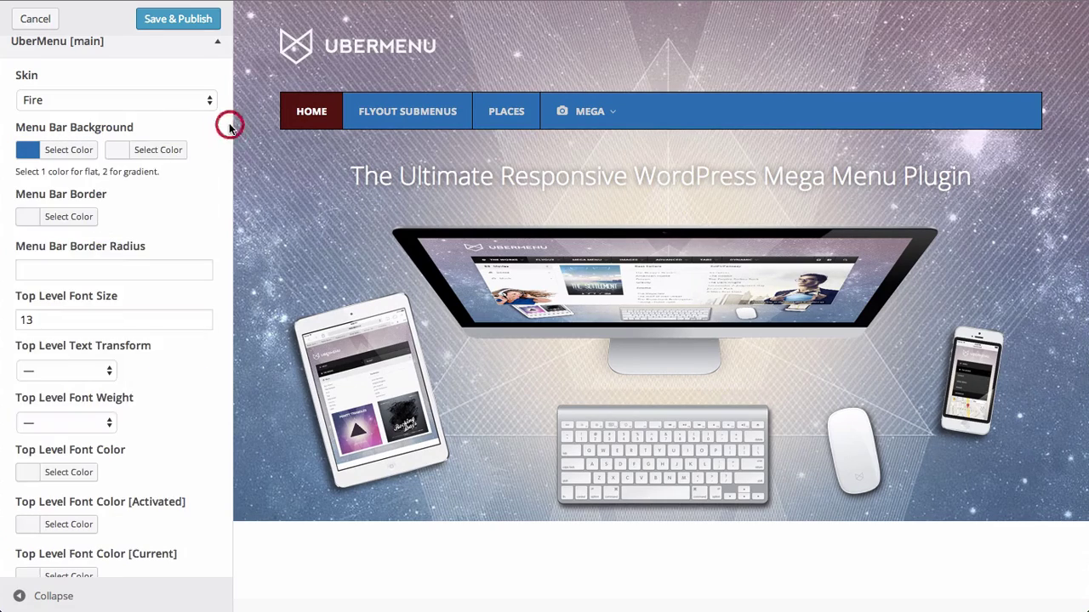
click(120, 155)
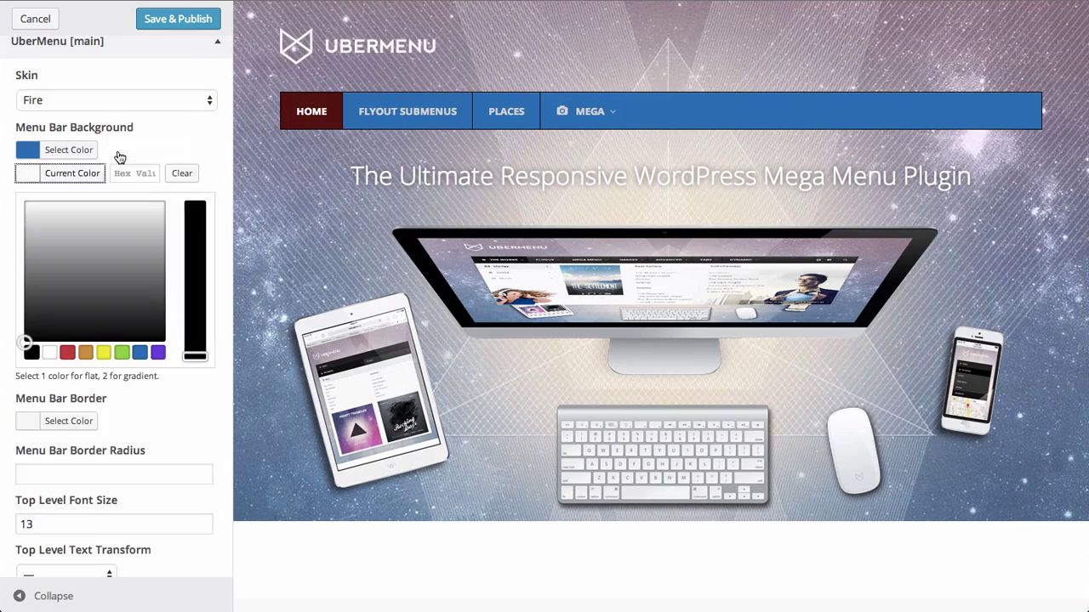
click(141, 353)
click(117, 260)
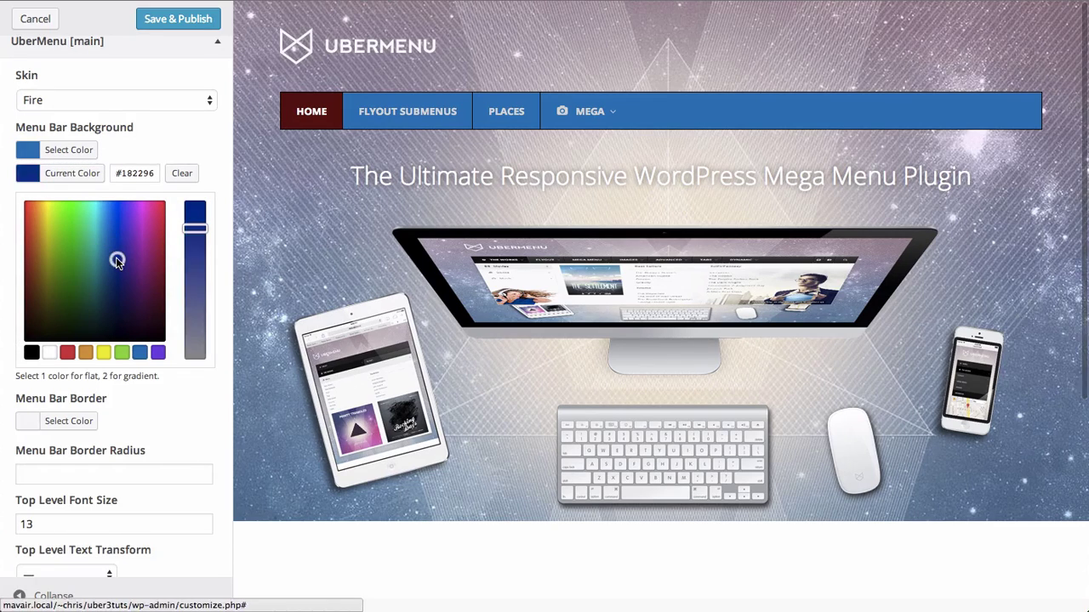
click(221, 141)
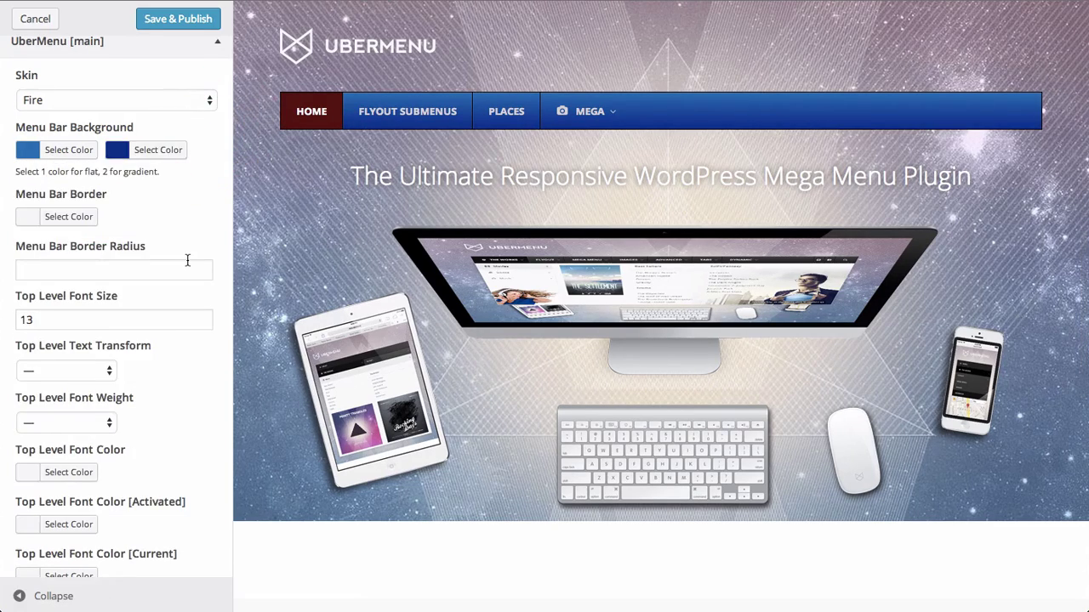
Set Top Level Text Transform to None so labels are no longer uppercase.
scroll(106, 257, down, 3)
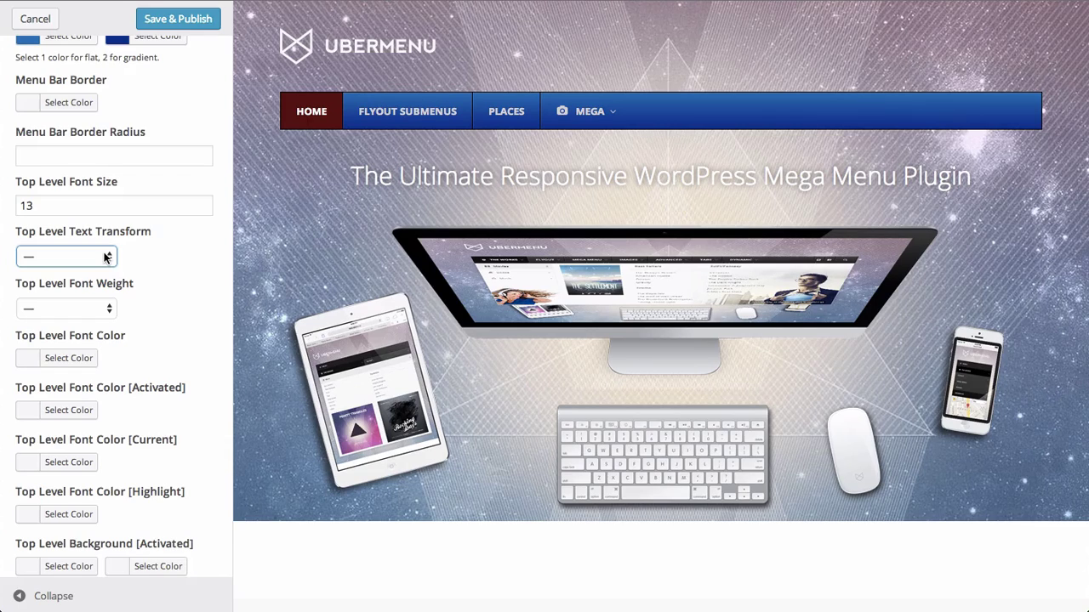
click(107, 257)
click(74, 270)
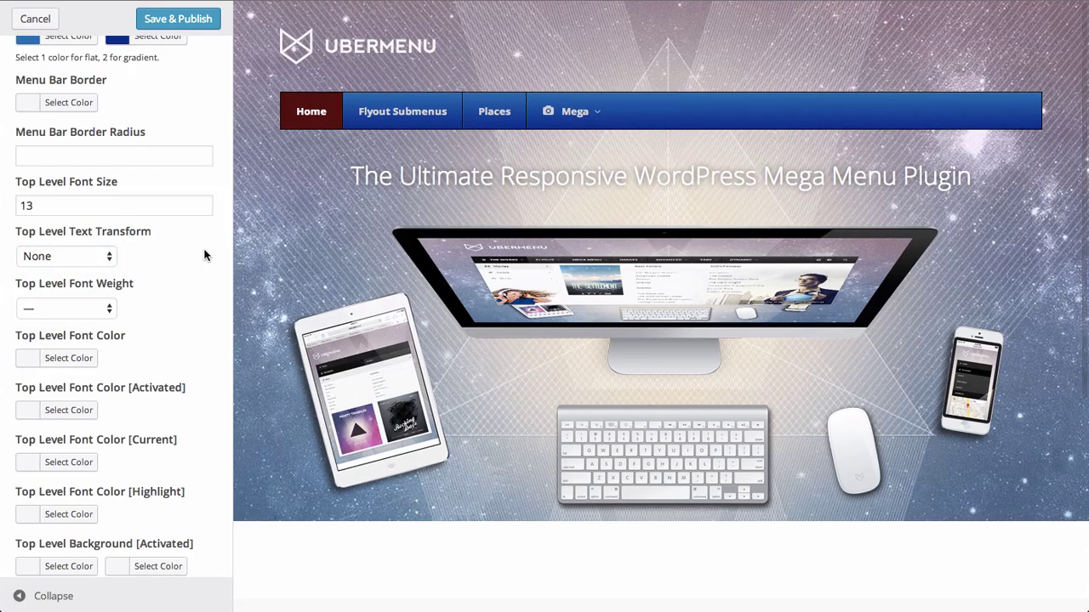
Set Top Level Font Color [Current] to white.
scroll(206, 256, down, 3)
scroll(206, 255, down, 3)
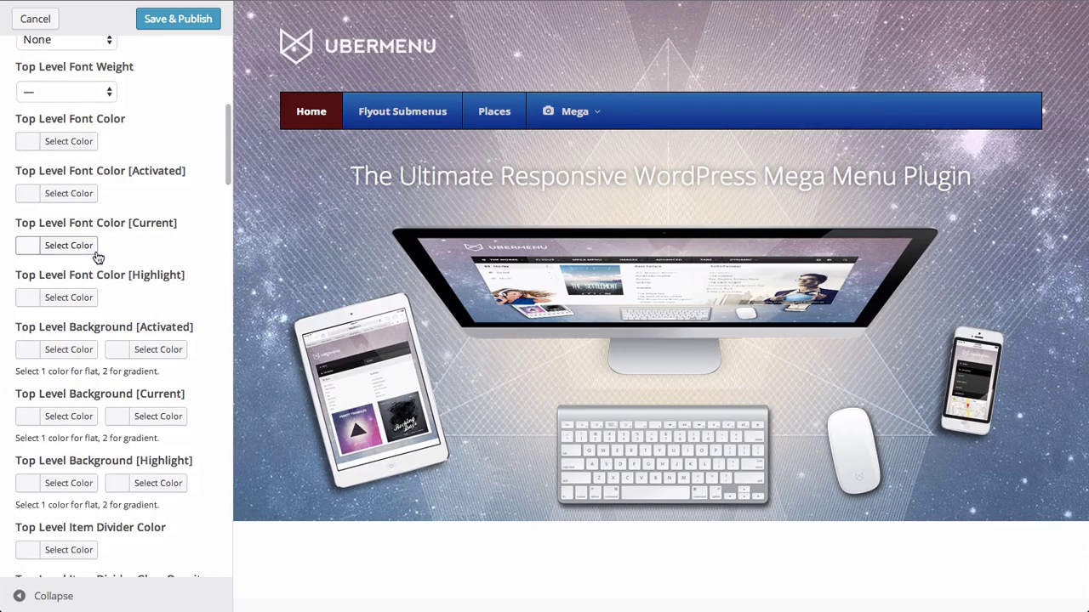
click(75, 245)
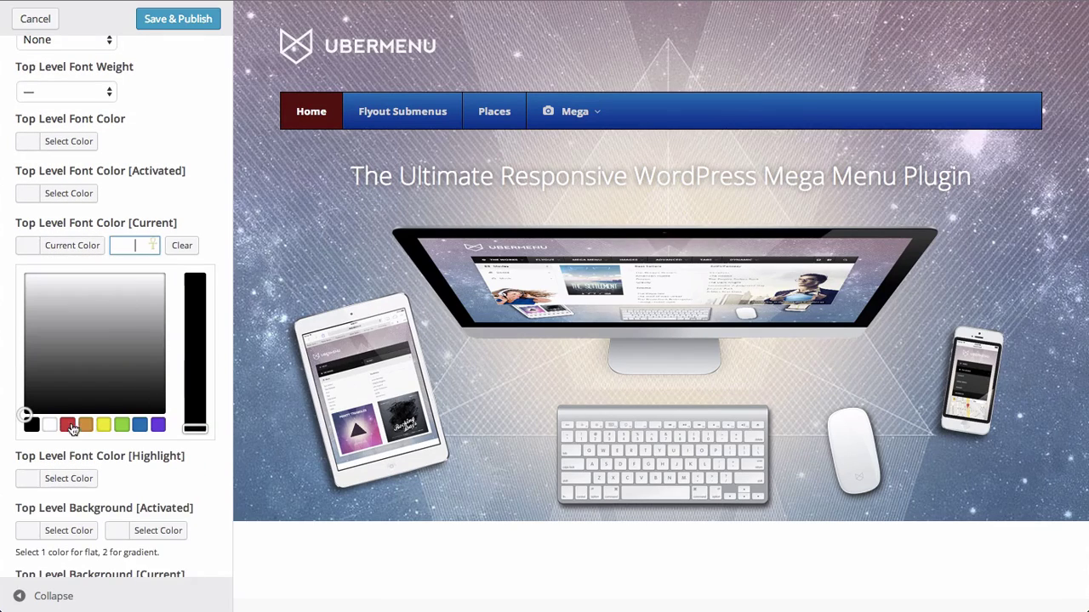
click(157, 424)
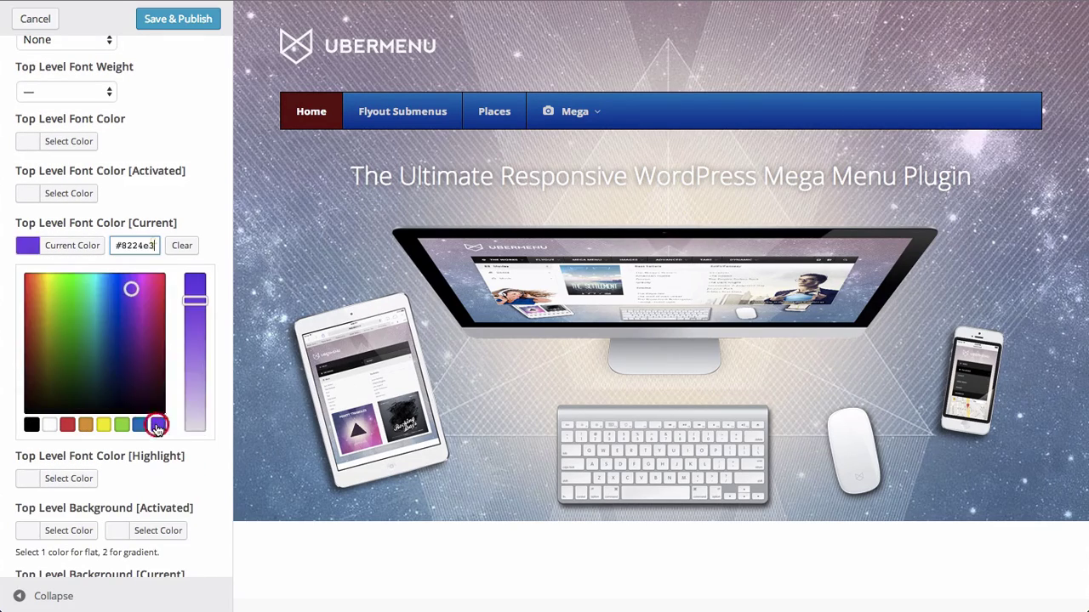
click(214, 207)
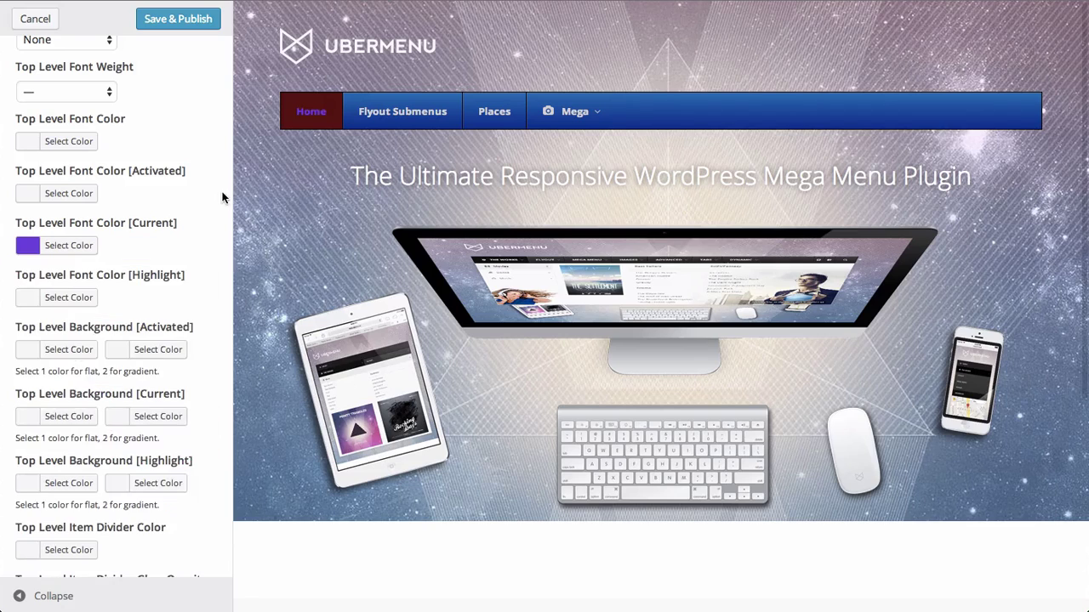
click(85, 248)
click(50, 424)
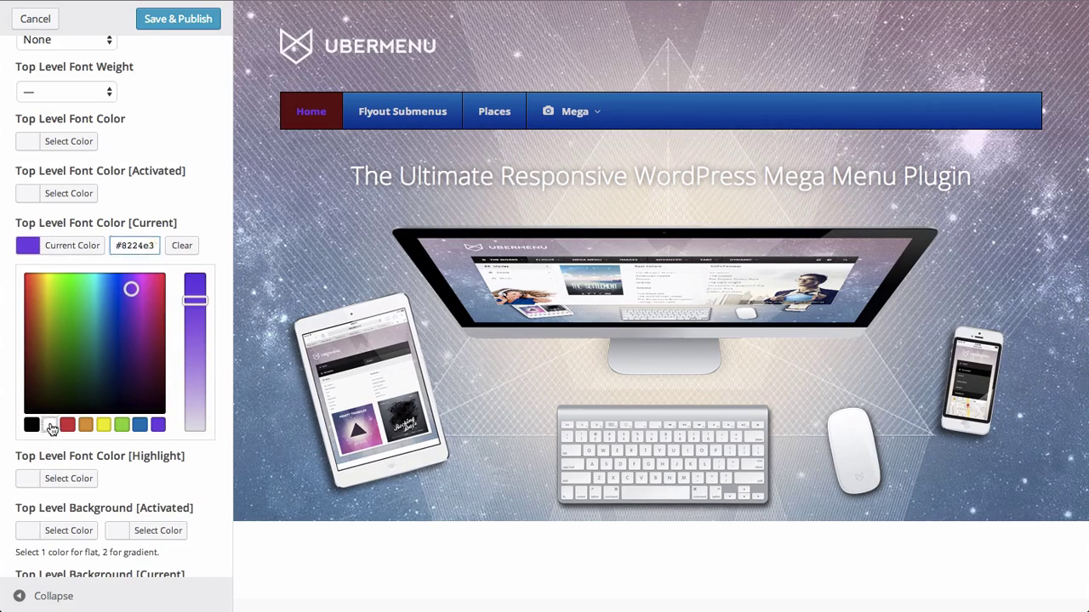
click(214, 206)
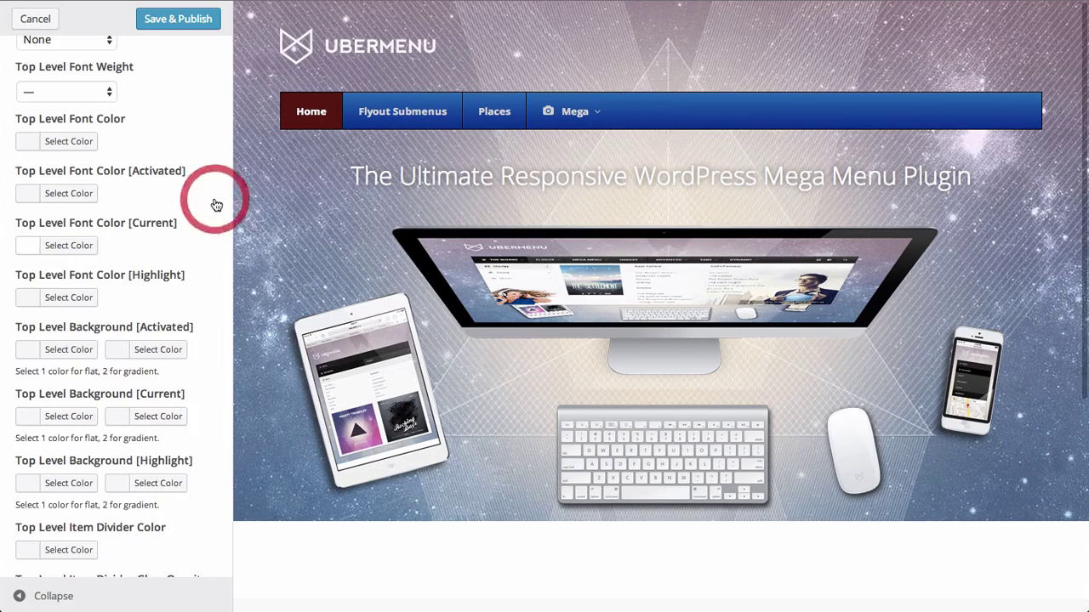
Set Top Level Background [Current] to the purple swatch #8224e3.
scroll(153, 298, down, 3)
click(157, 282)
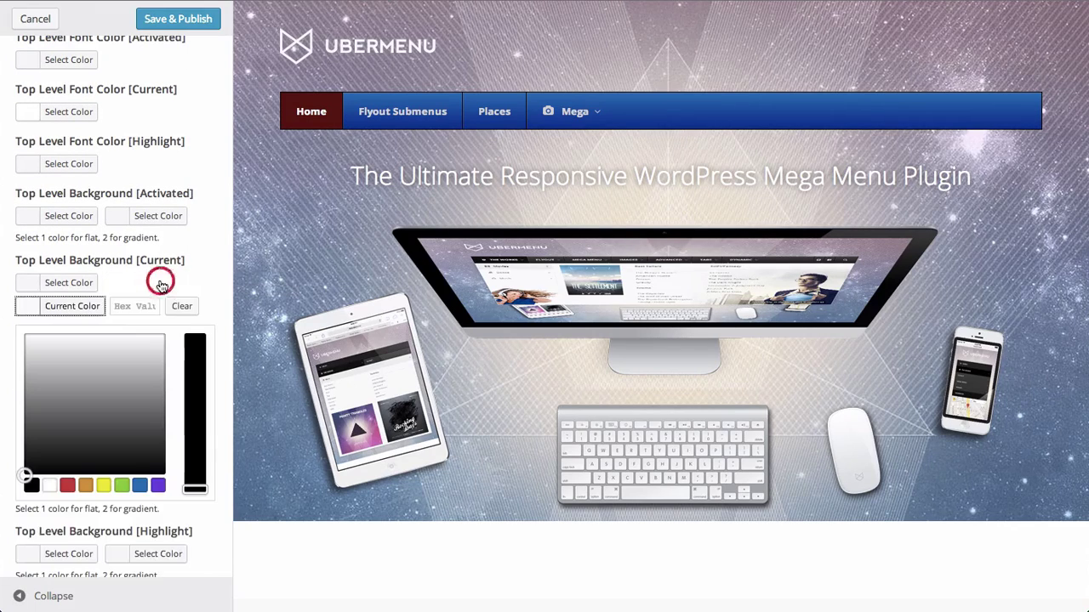
click(158, 484)
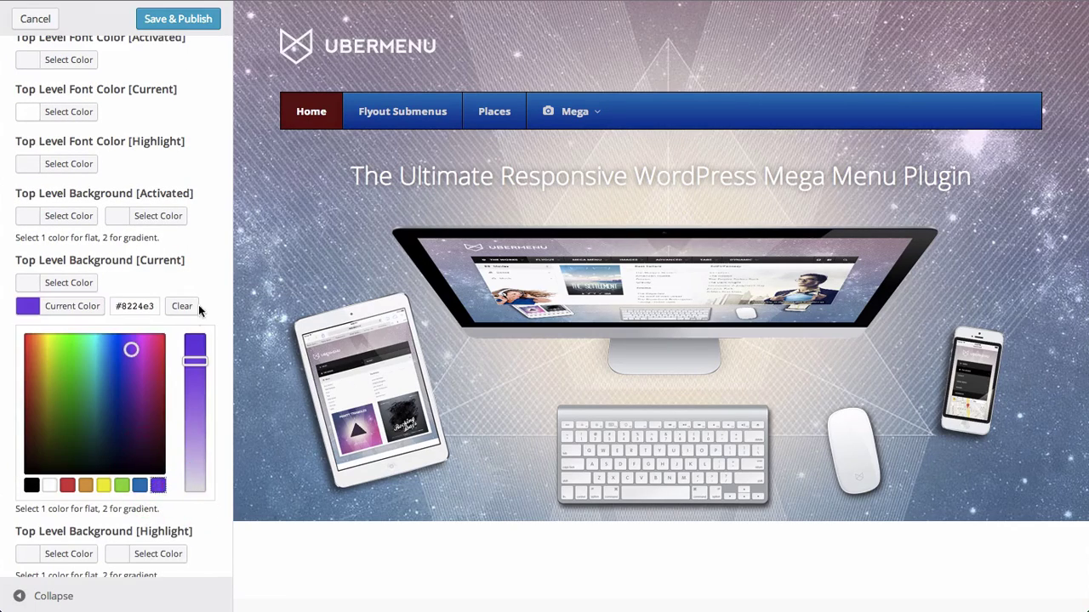
click(215, 259)
scroll(208, 289, down, 8)
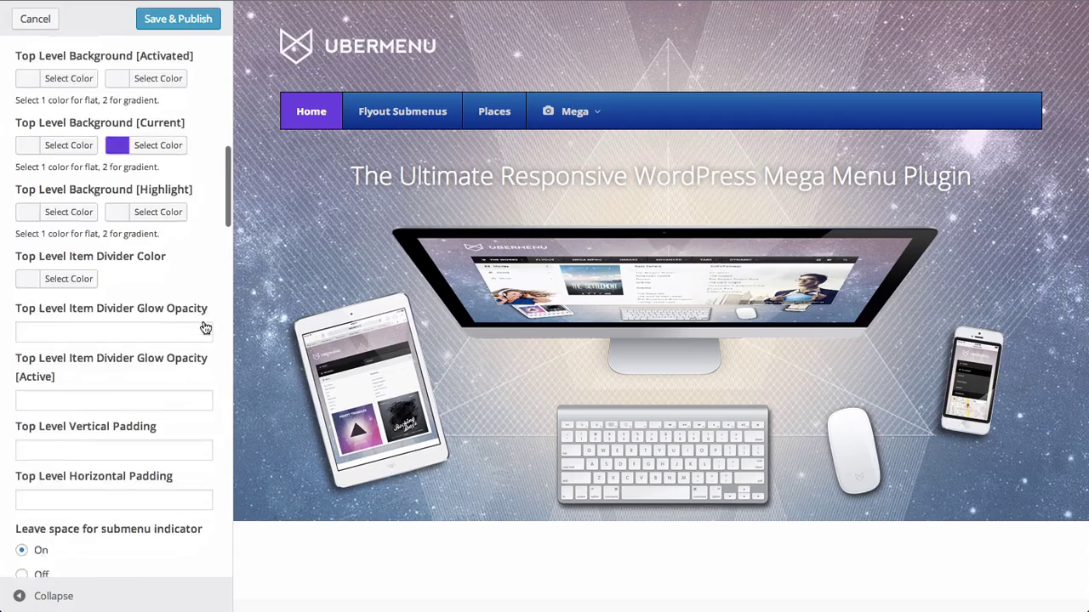
scroll(204, 323, down, 3)
scroll(110, 238, down, 3)
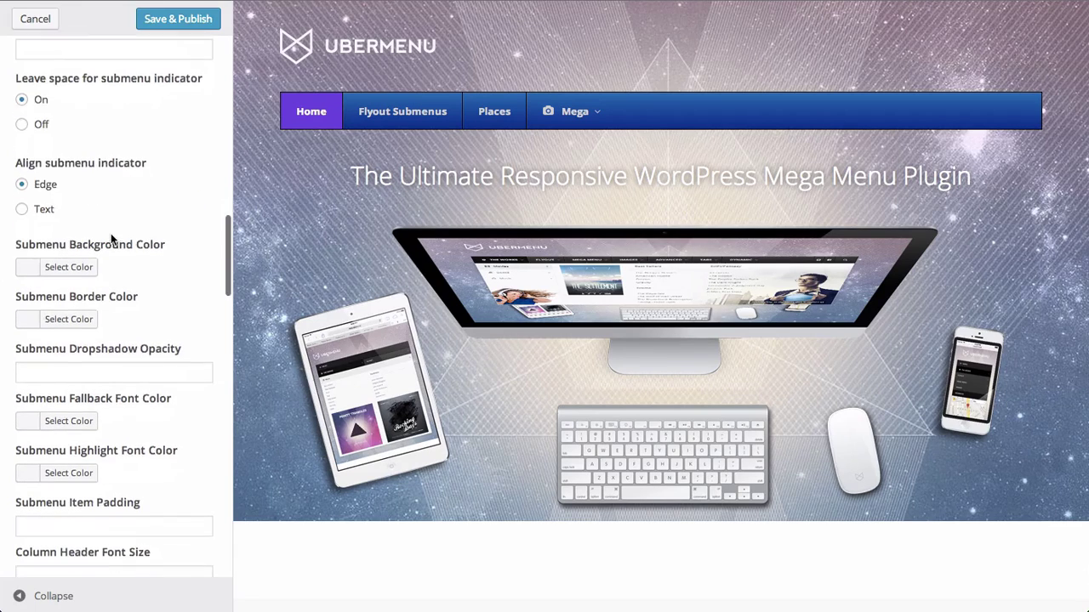
scroll(111, 238, down, 3)
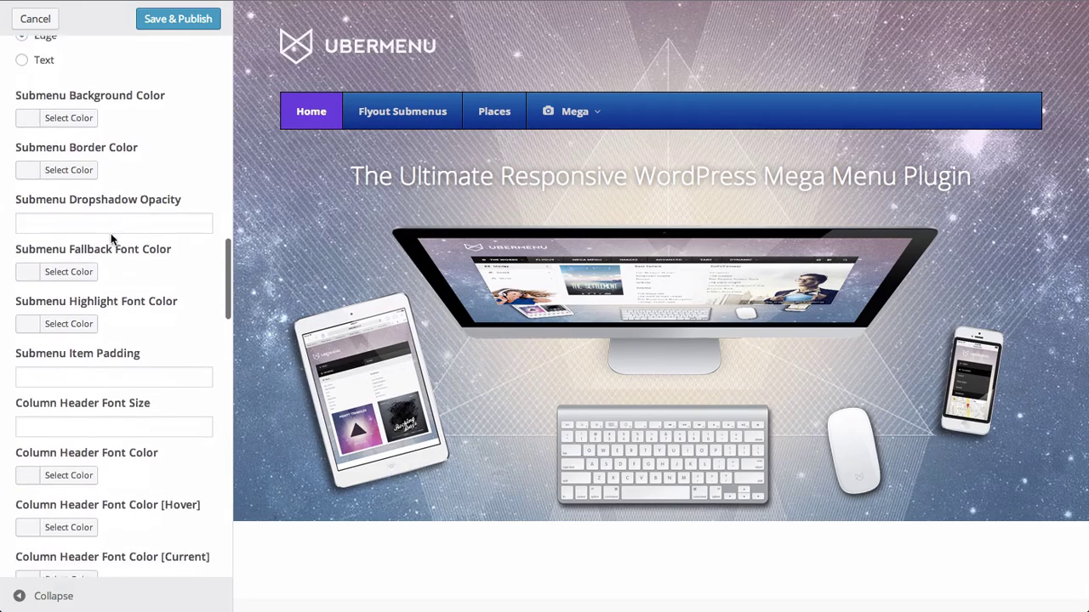
scroll(111, 234, down, 12)
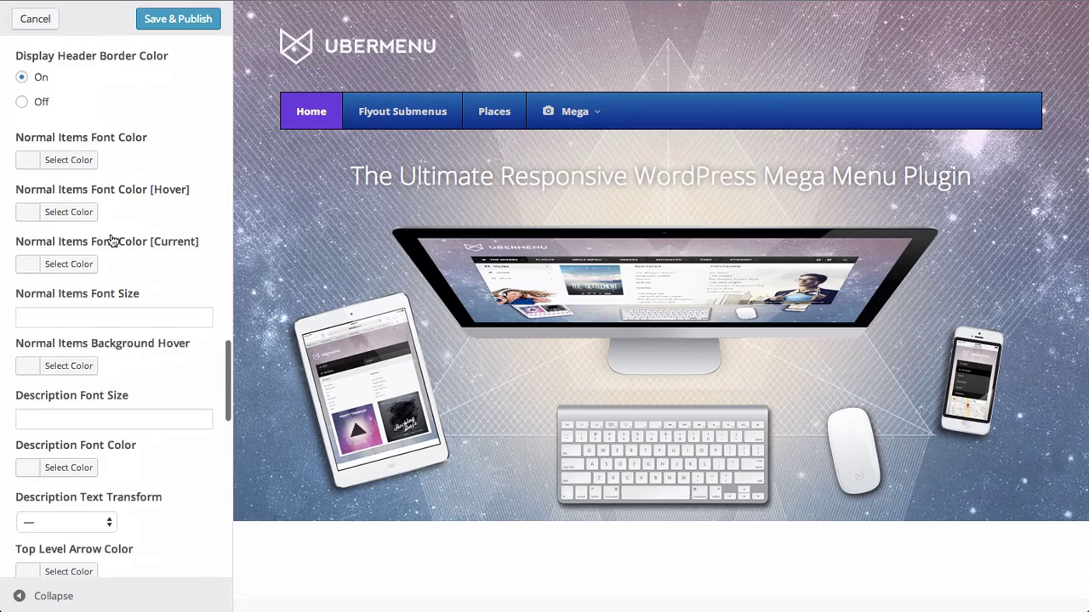
scroll(113, 241, down, 6)
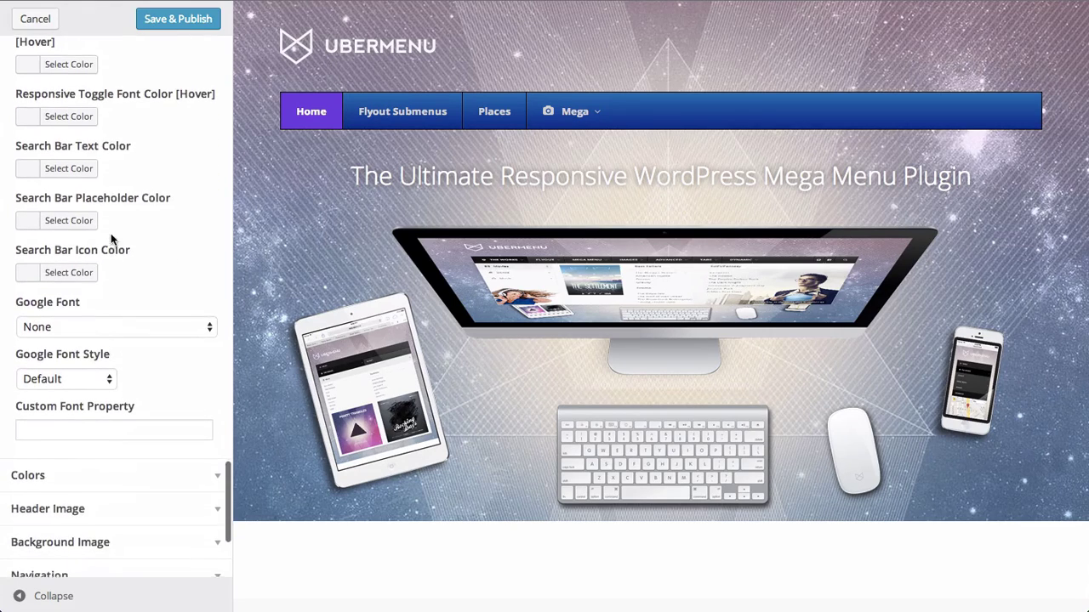
Choose Roboto as the menu's Google Font, then browse the list and close it.
click(141, 329)
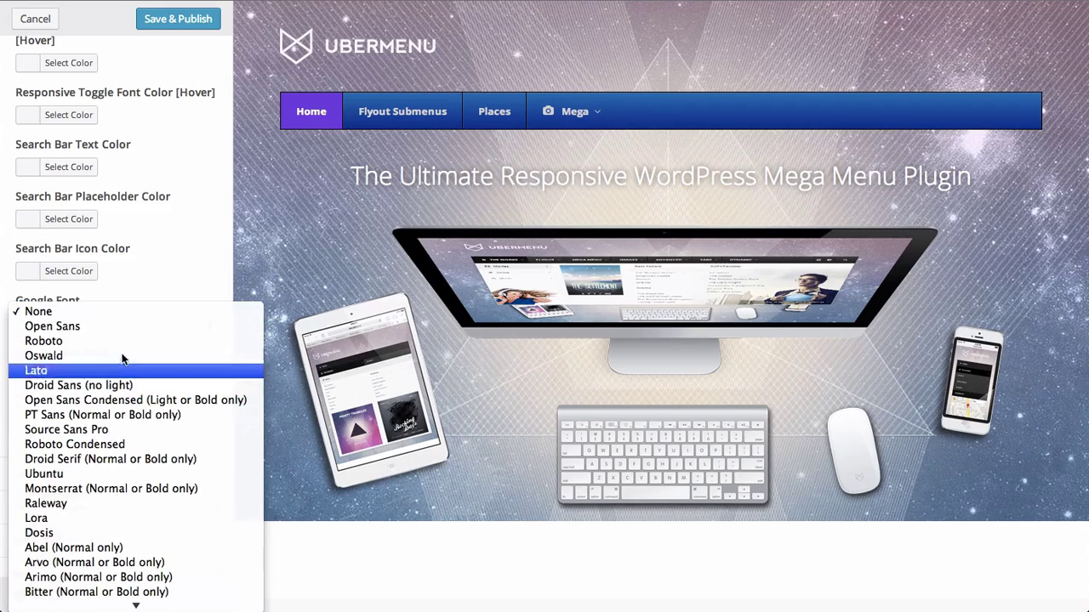
click(85, 341)
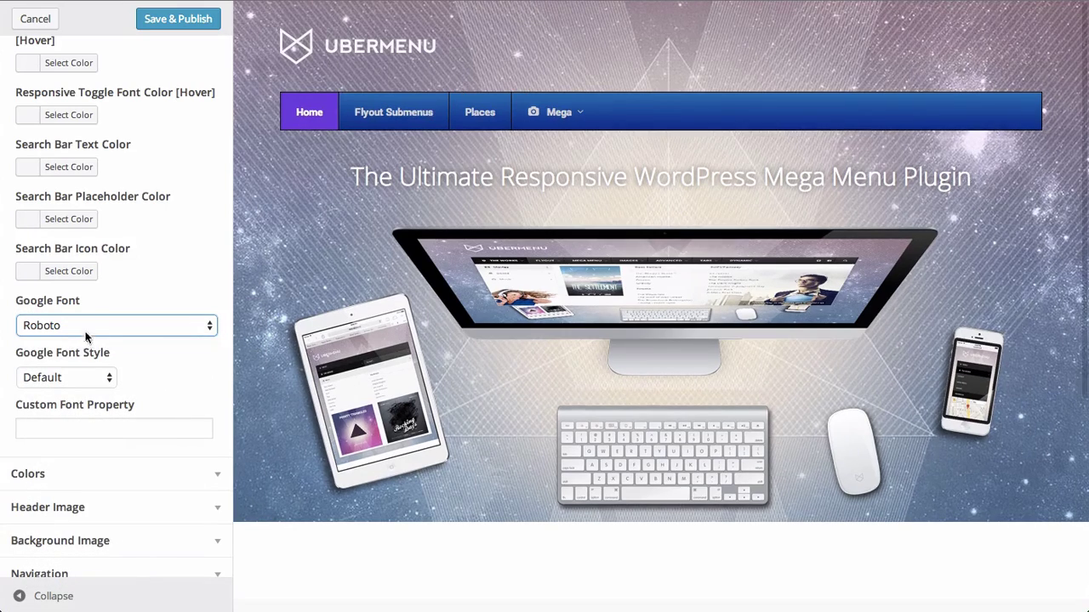
click(117, 322)
scroll(119, 340, down, 3)
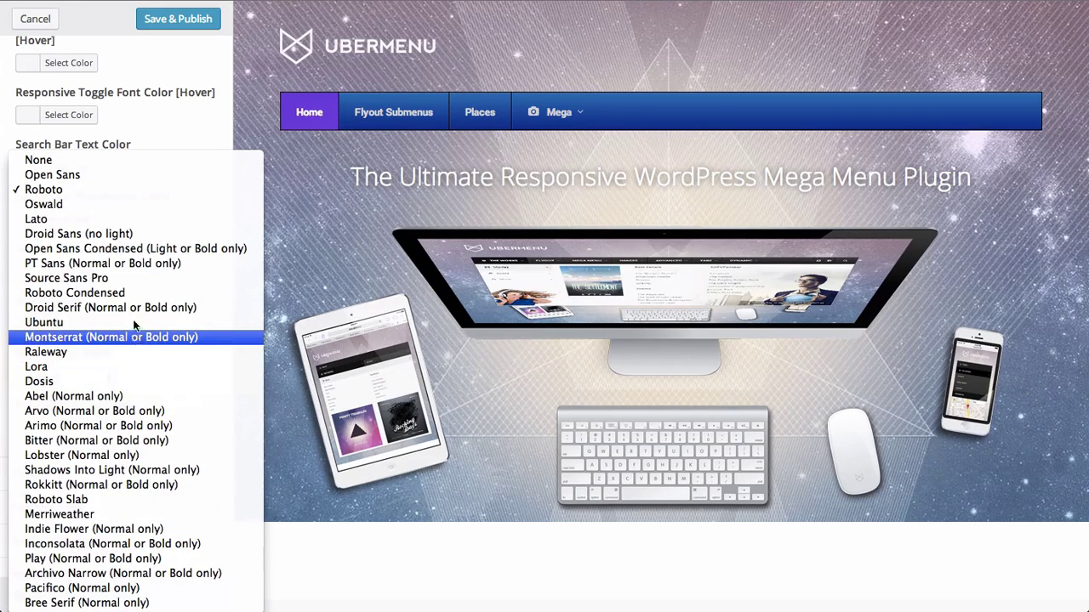
click(212, 124)
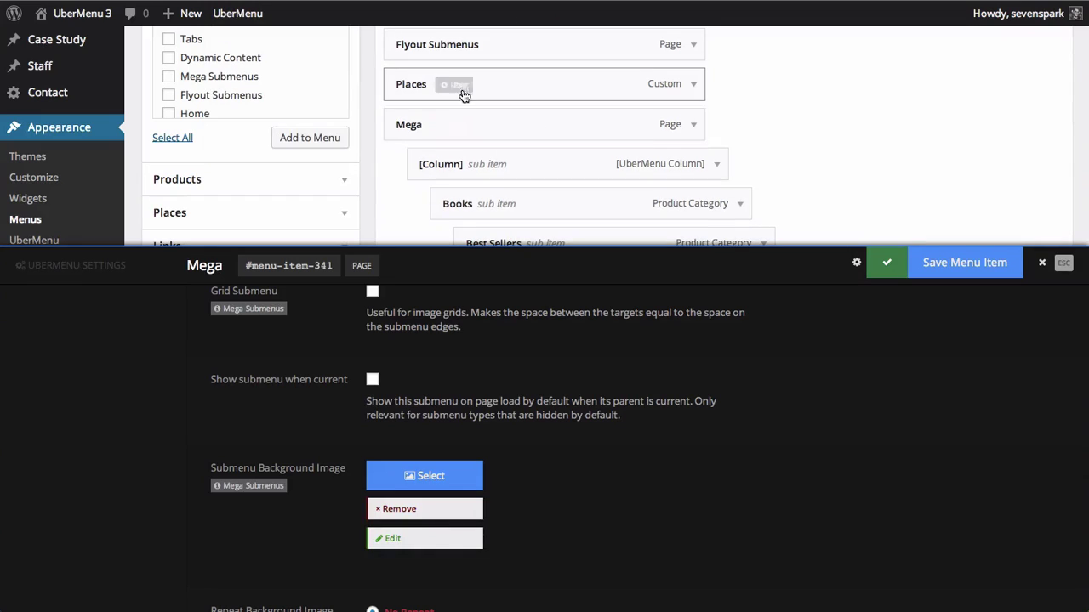
Open the Places item's UberMenu panel on its Customize Style tab with colour options.
click(457, 86)
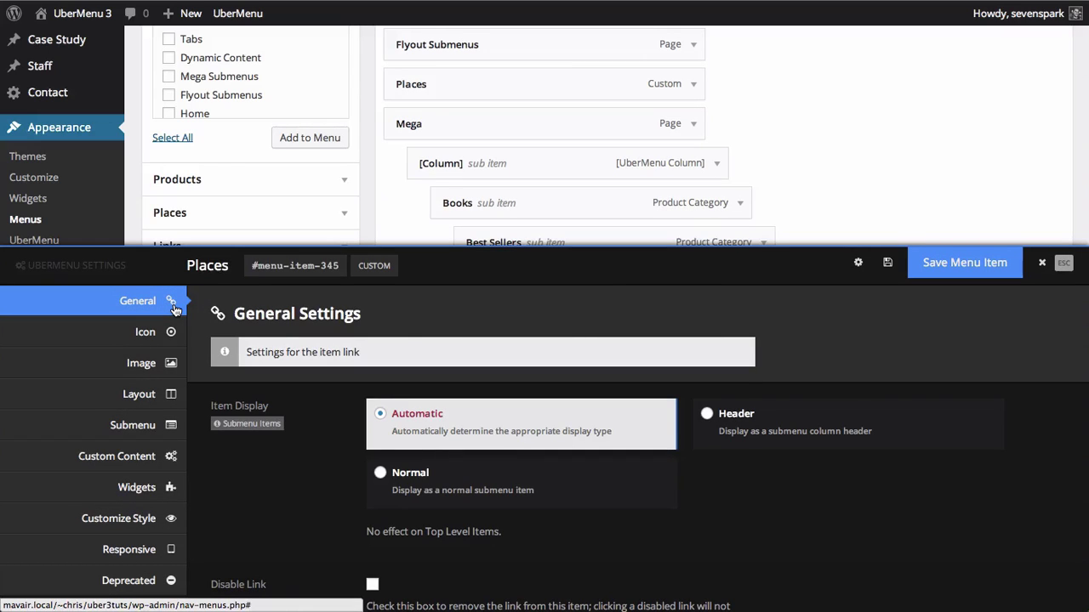
click(153, 518)
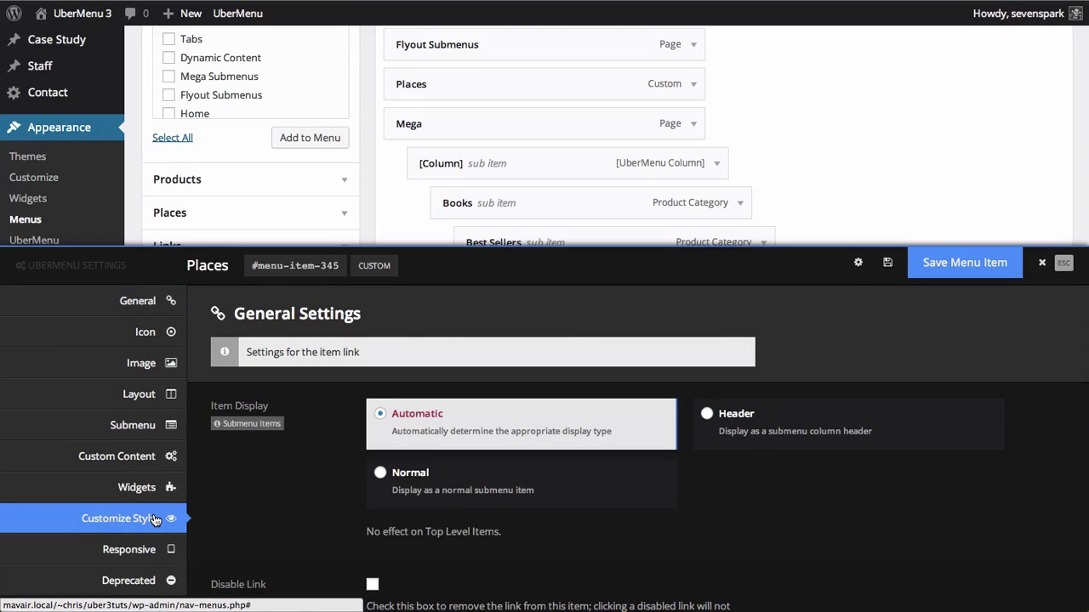
scroll(364, 420, down, 3)
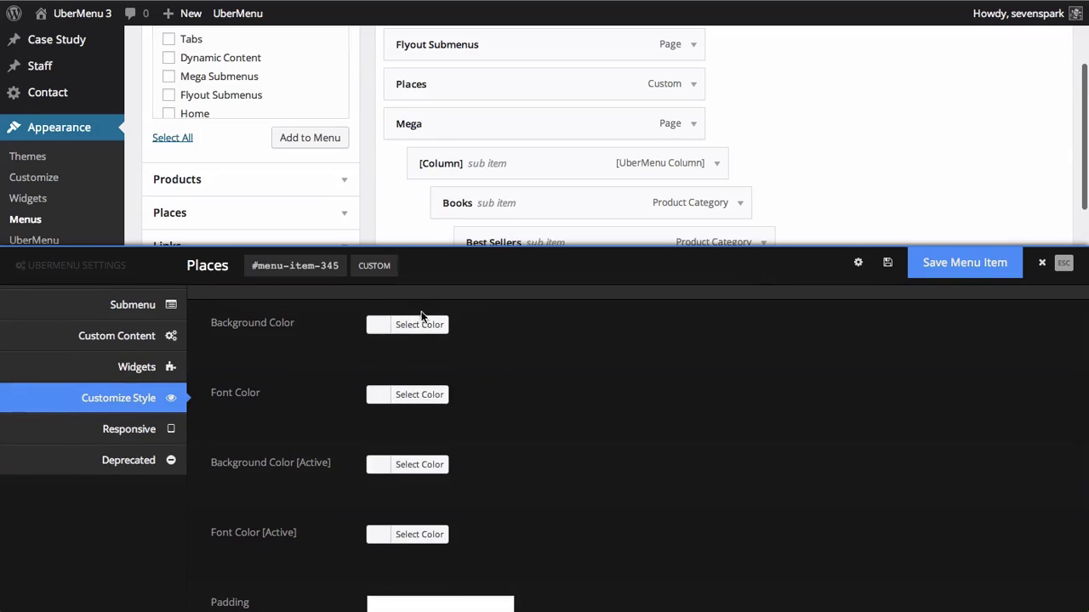
scroll(396, 393, down, 1)
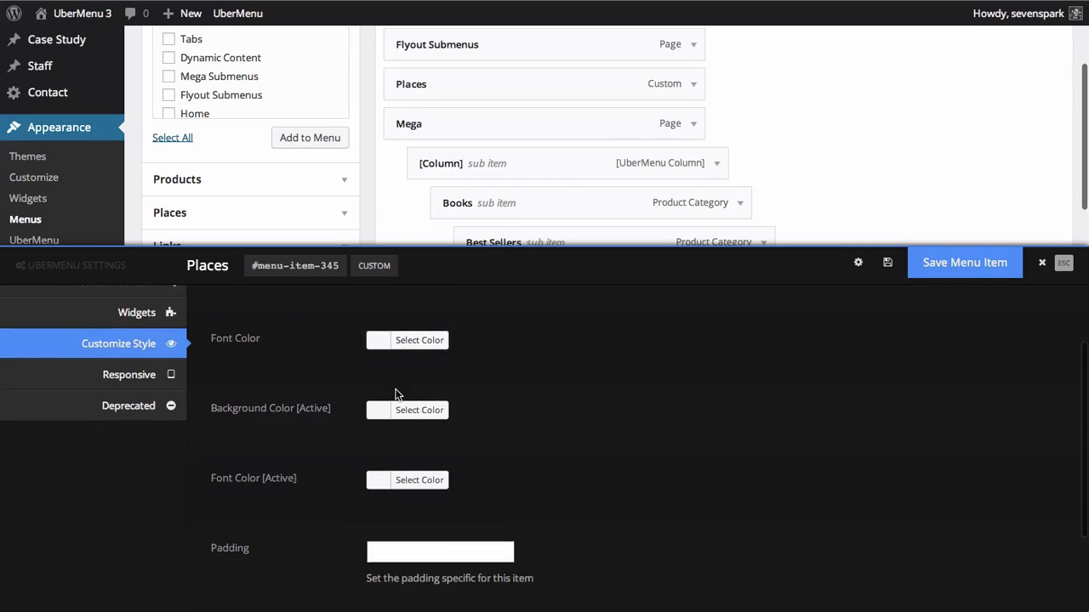
scroll(345, 444, up, 2)
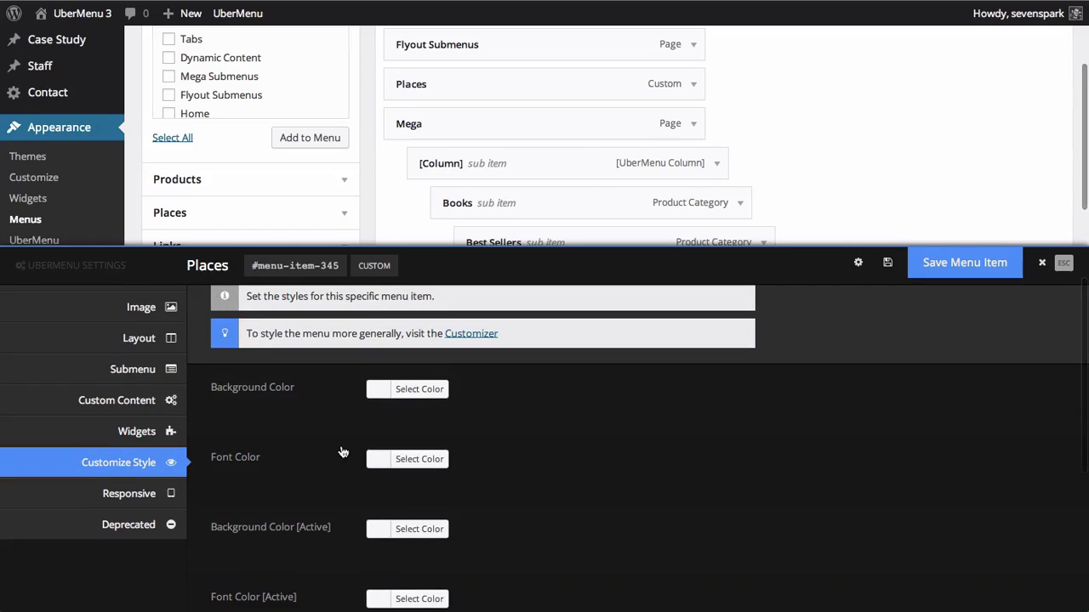
scroll(342, 451, up, 3)
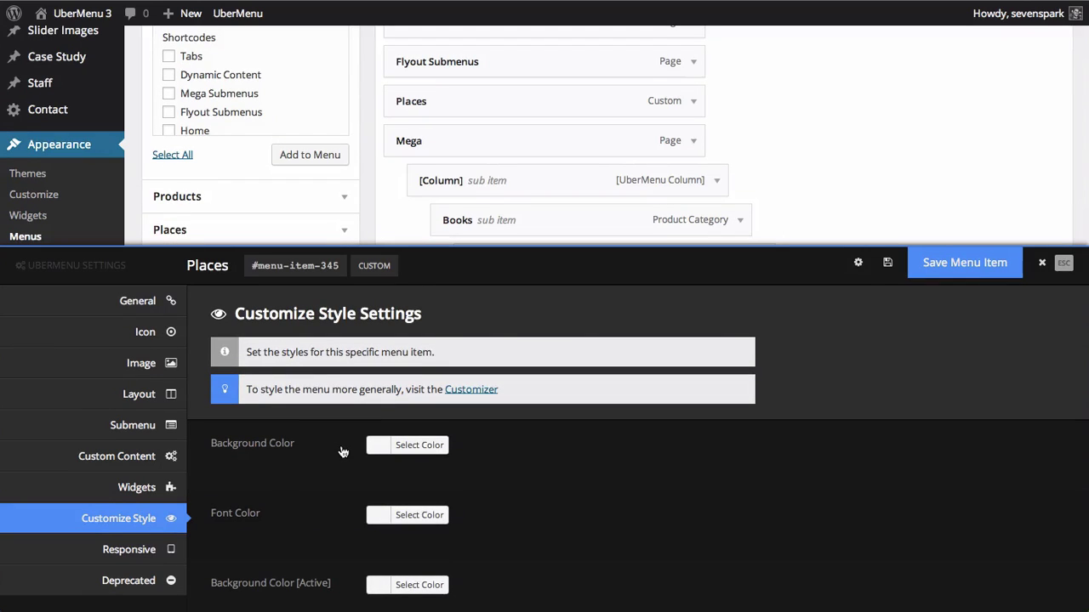